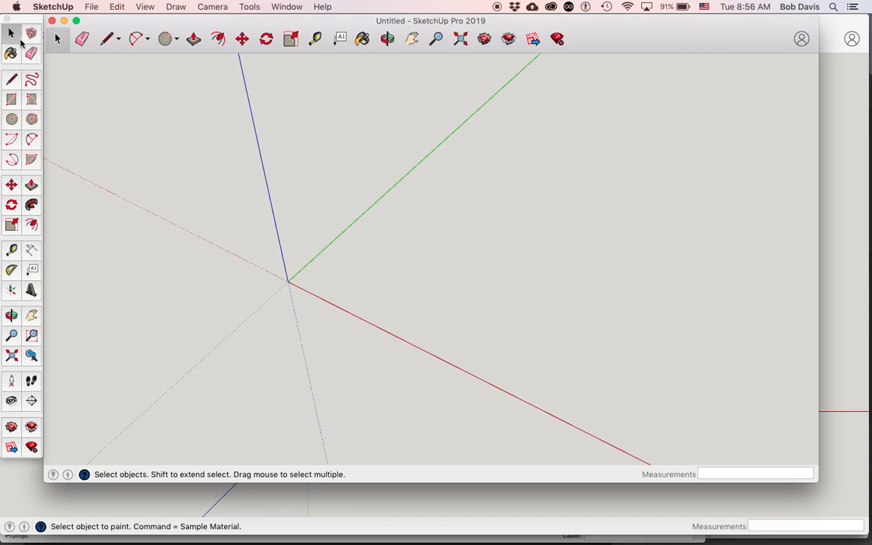
# Draw a .75 by 2 inch rectangle on the ground plane, starting at the origin.
pyautogui.click(12, 99)
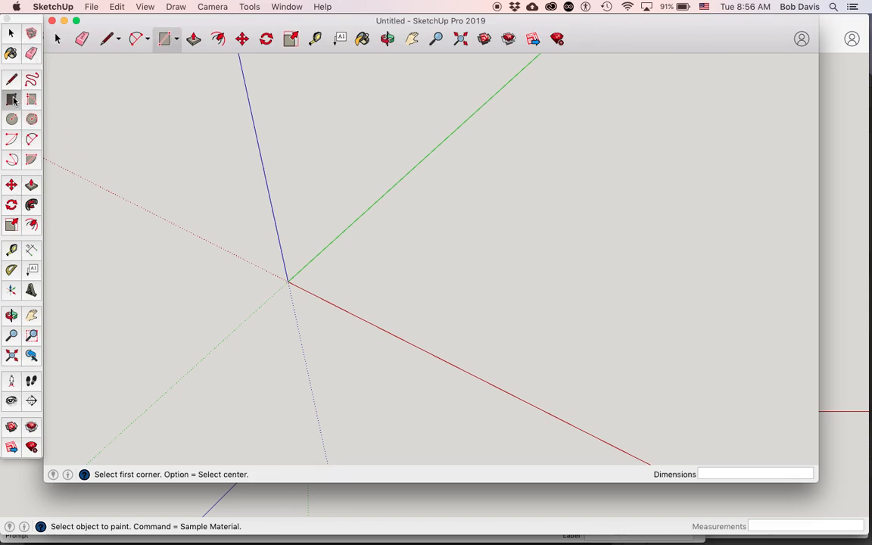
pyautogui.click(190, 128)
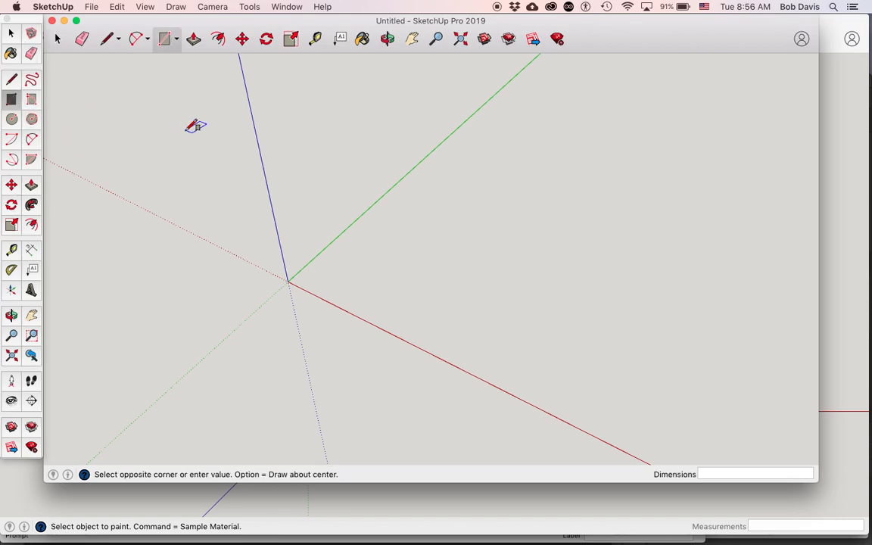
pyautogui.click(176, 39)
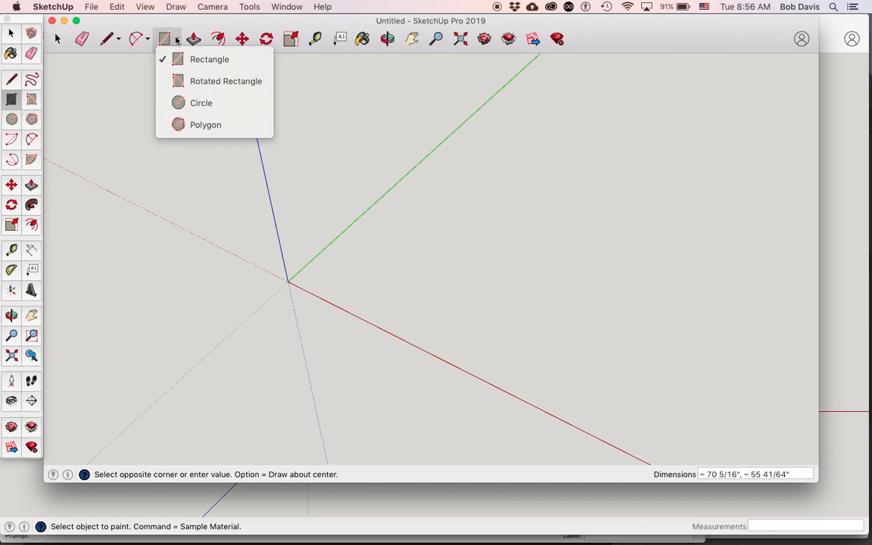
pyautogui.click(209, 64)
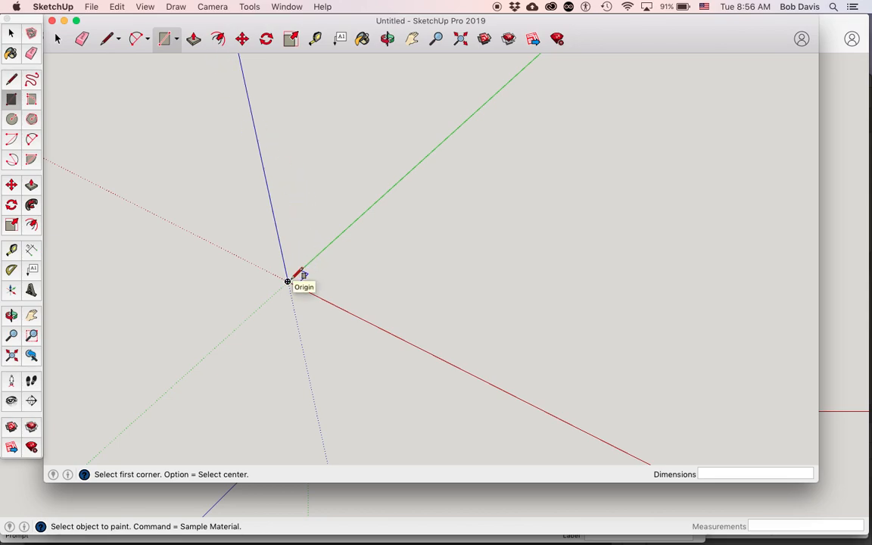
pyautogui.click(287, 280)
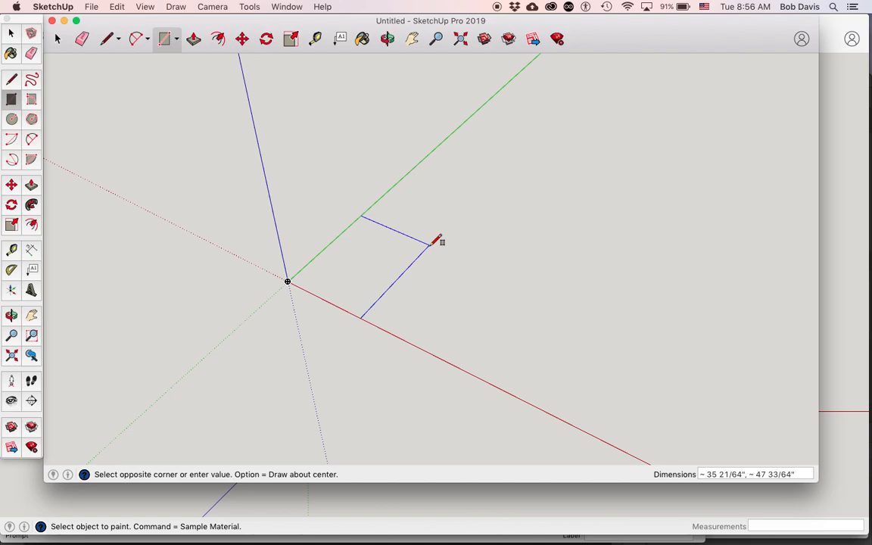
pyautogui.write('.74')
pyautogui.write(',')
pyautogui.write('2')
pyautogui.press('BackSpace')
pyautogui.press('BackSpace')
pyautogui.press('BackSpace')
pyautogui.write('5,2')
pyautogui.press('Return')
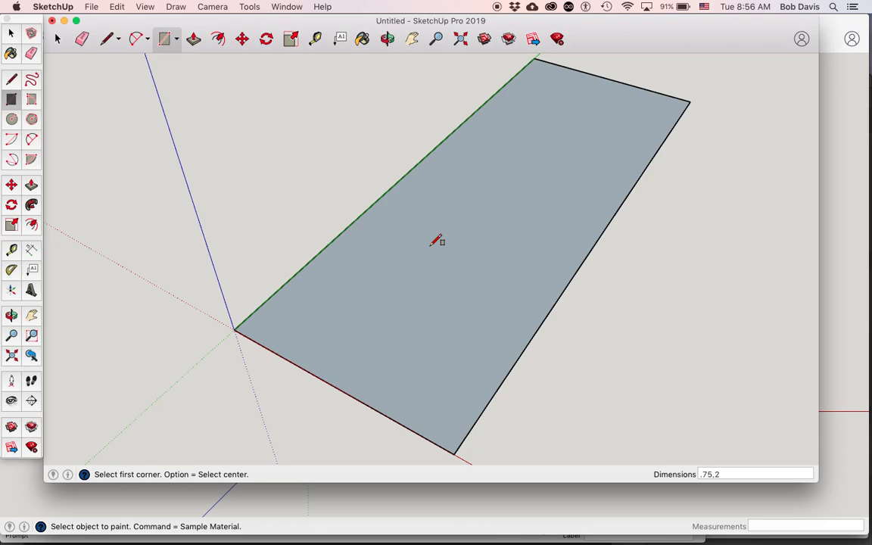
# Place a guide .25 inches inside the rectangle, parallel to its long edge on the green axis.
pyautogui.press('o')
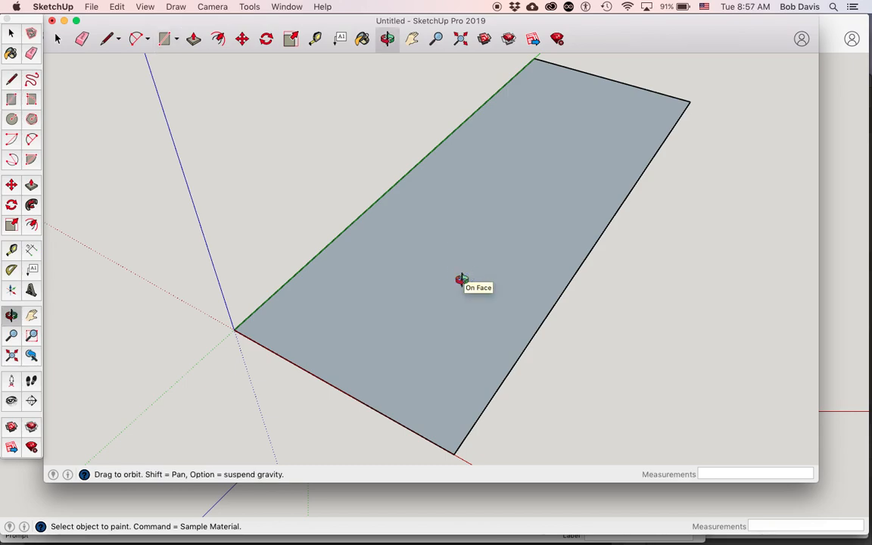
pyautogui.moveTo(504, 338); pyautogui.dragTo(422, 308)
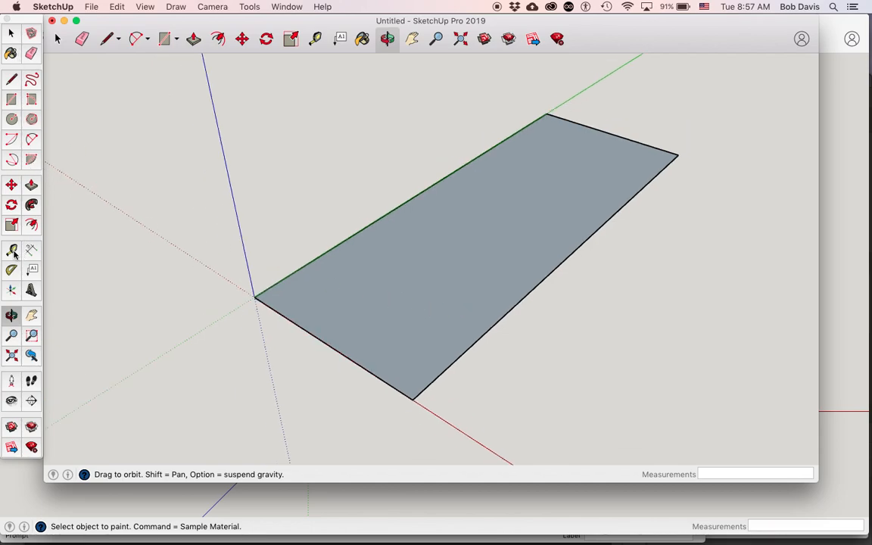
pyautogui.click(13, 250)
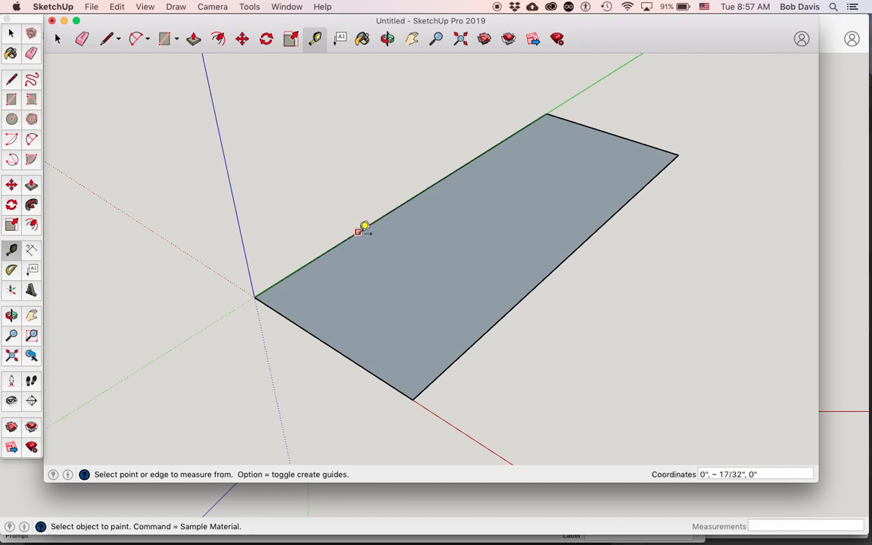
pyautogui.click(359, 230)
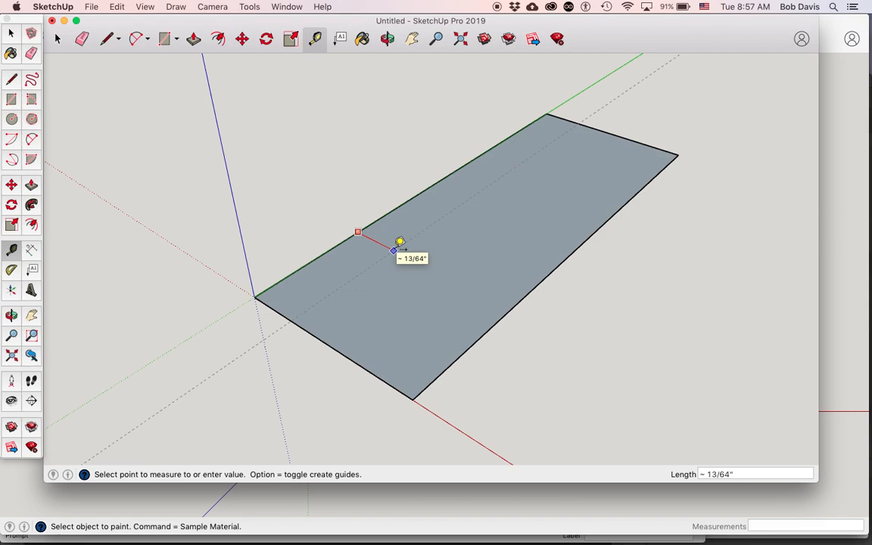
pyautogui.write('.')
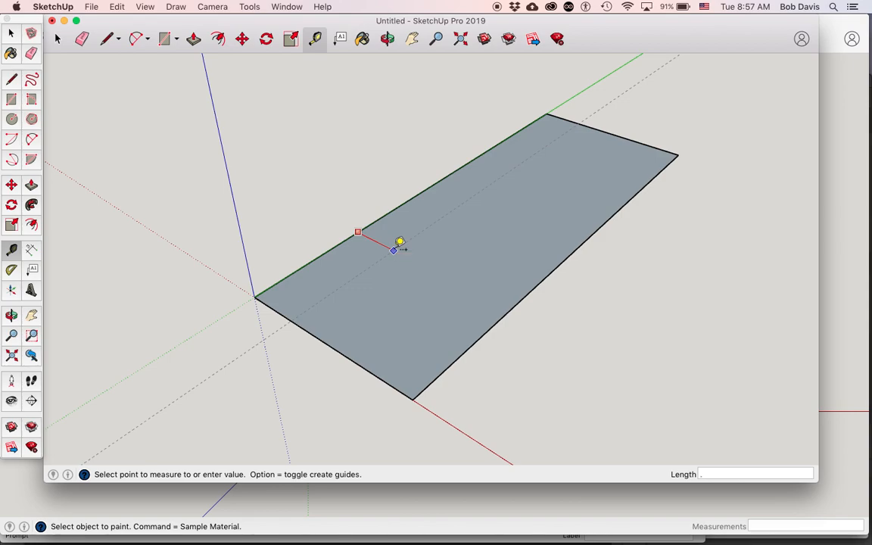
pyautogui.write('25')
pyautogui.press('Return')
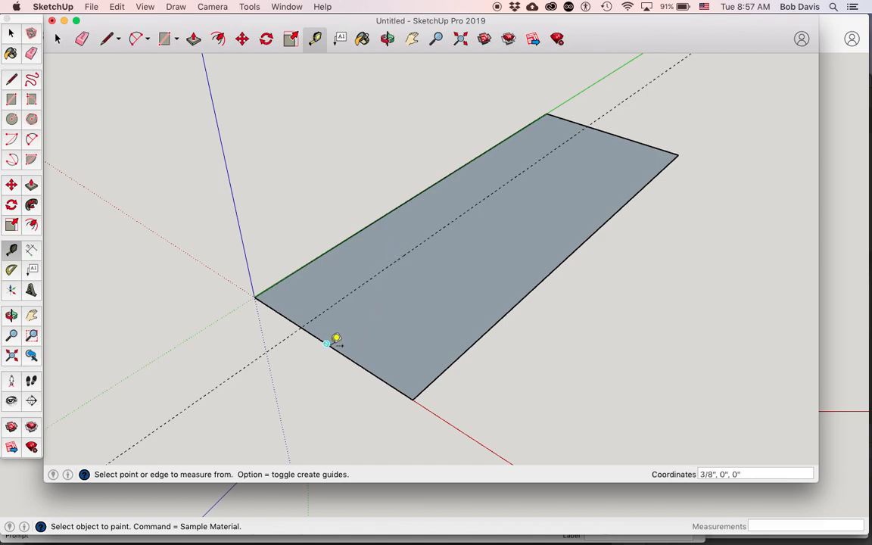
# Place guides .25 inches inside the rectangle from each of its two short edges.
pyautogui.click(333, 342)
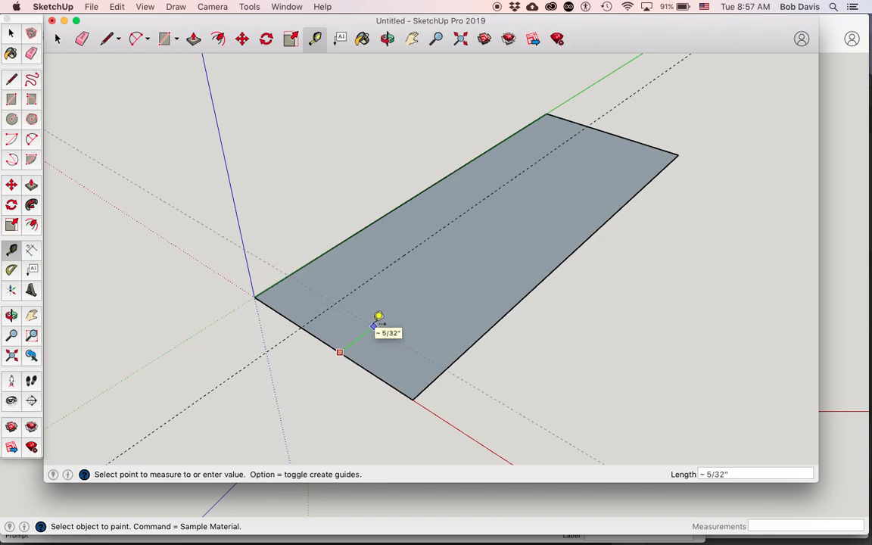
pyautogui.write('.25')
pyautogui.press('Return')
pyautogui.click(624, 130)
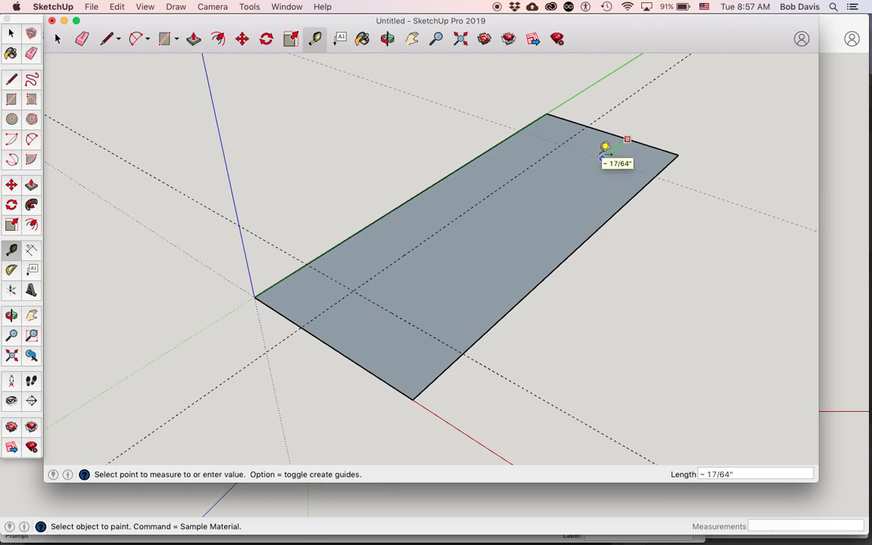
pyautogui.write('.25')
pyautogui.press('Return')
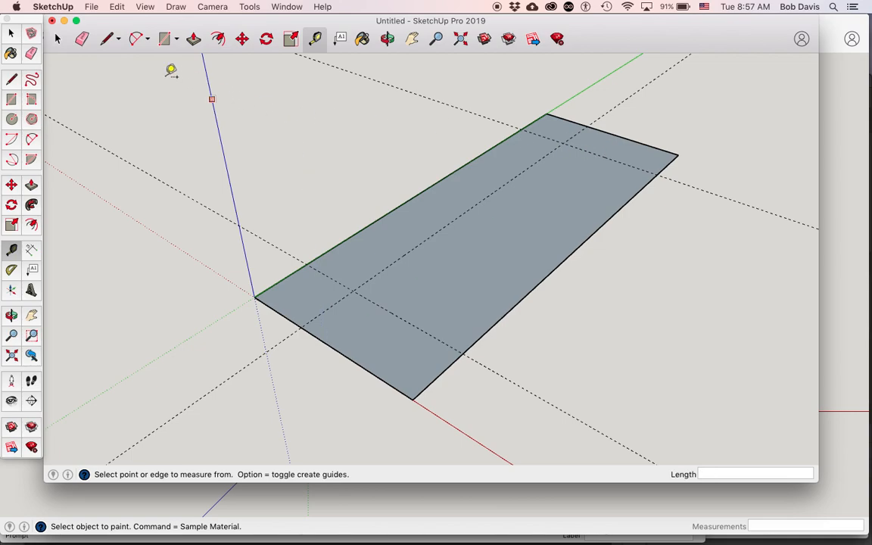
# Draw diagonal lines across the two corners on the green-axis edge, between the points where the guides cross the rectangle's edges.
pyautogui.click(99, 43)
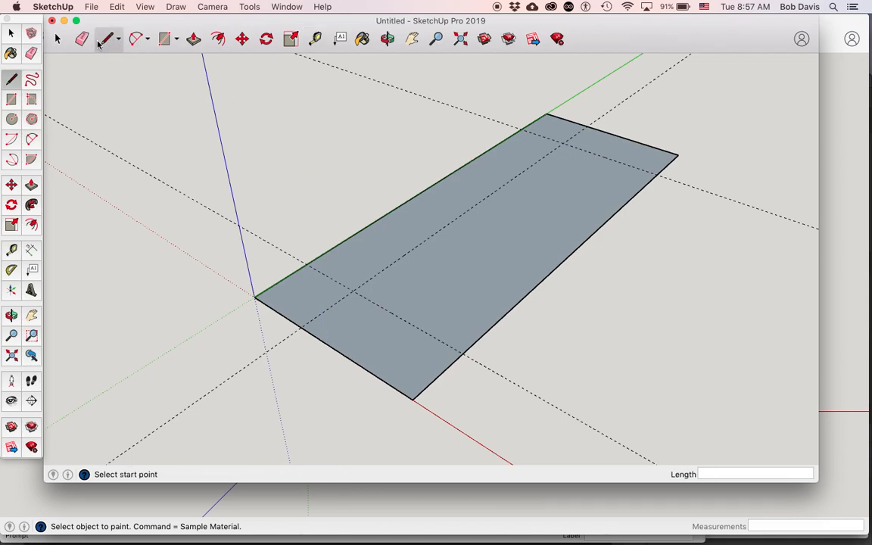
pyautogui.click(301, 324)
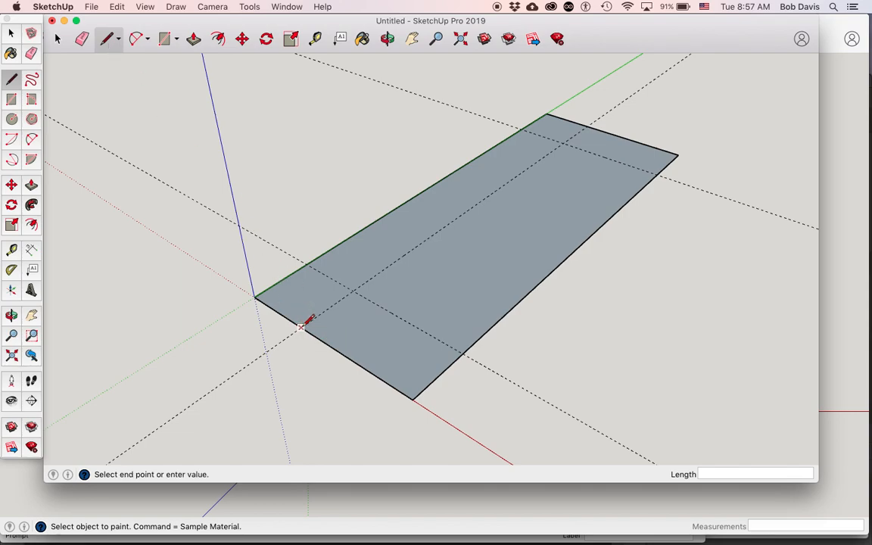
pyautogui.click(308, 263)
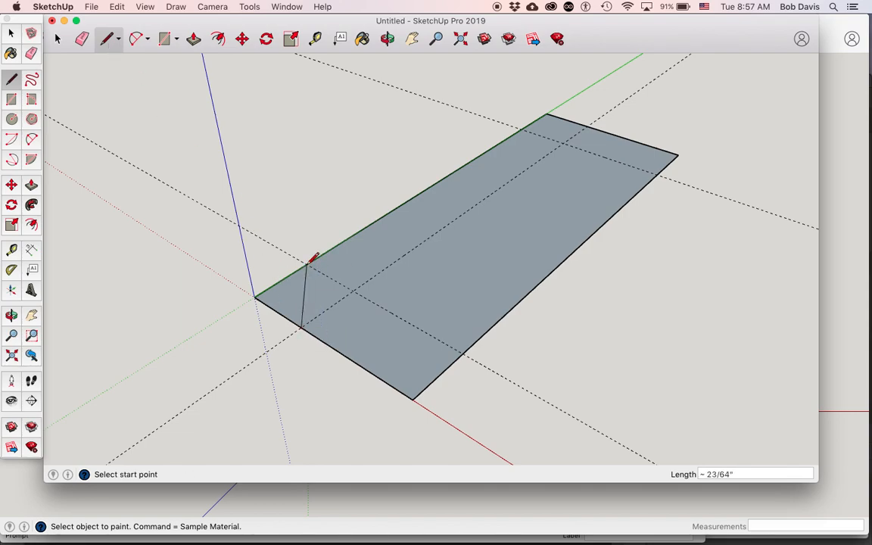
pyautogui.click(522, 130)
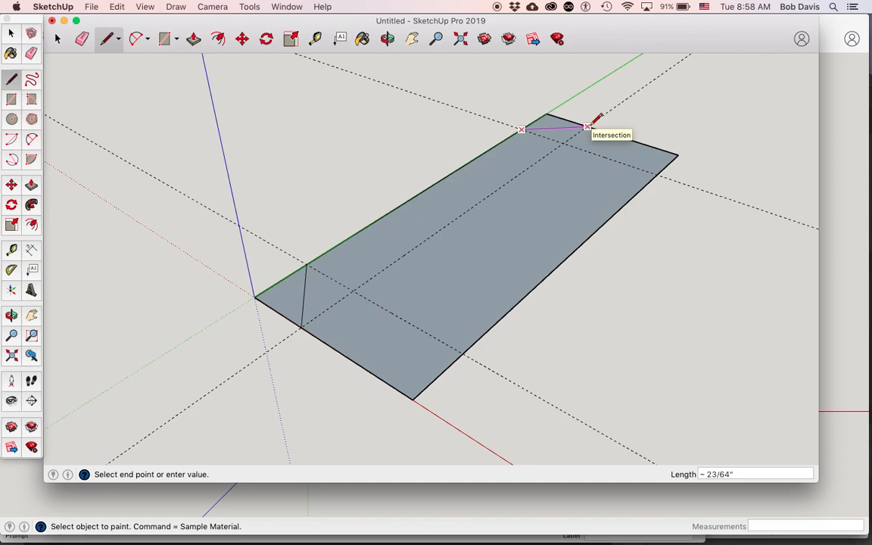
pyautogui.click(589, 125)
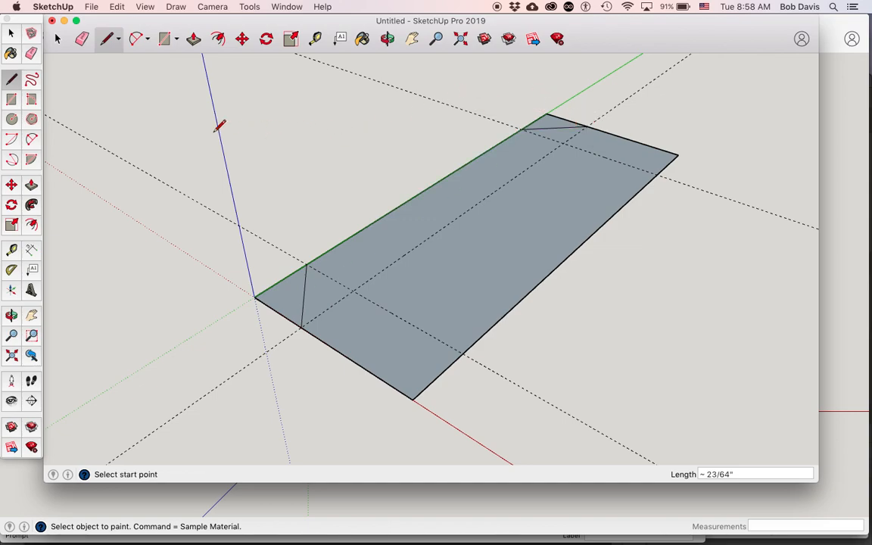
# Erase the outer edges of the two cut corners and delete all guides.
pyautogui.click(81, 41)
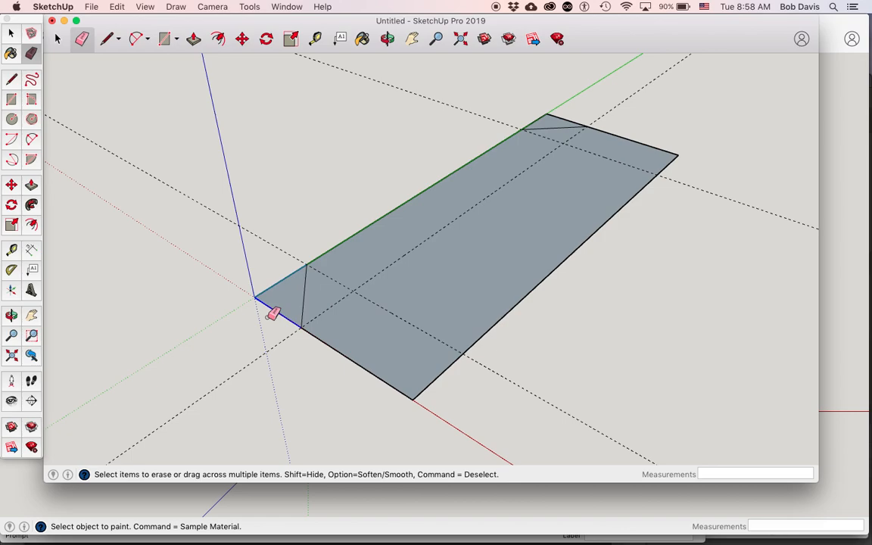
pyautogui.click(271, 312)
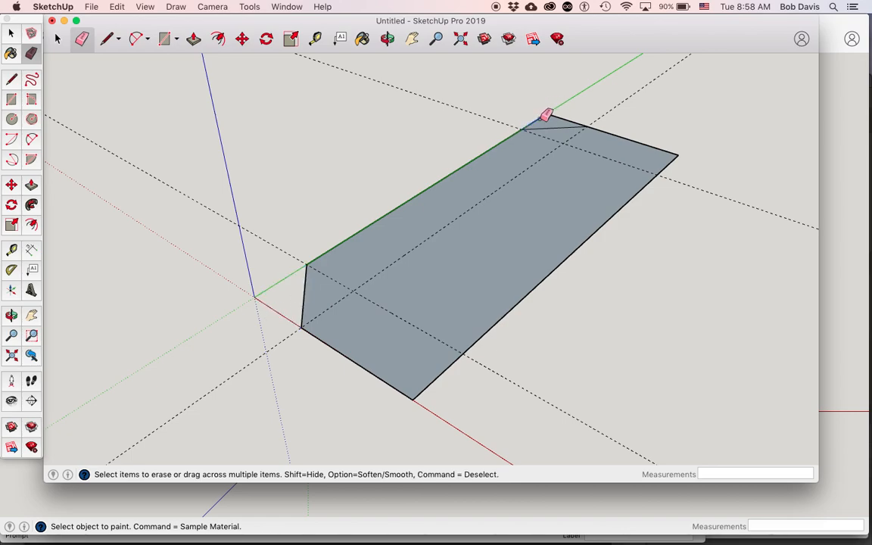
pyautogui.click(568, 117)
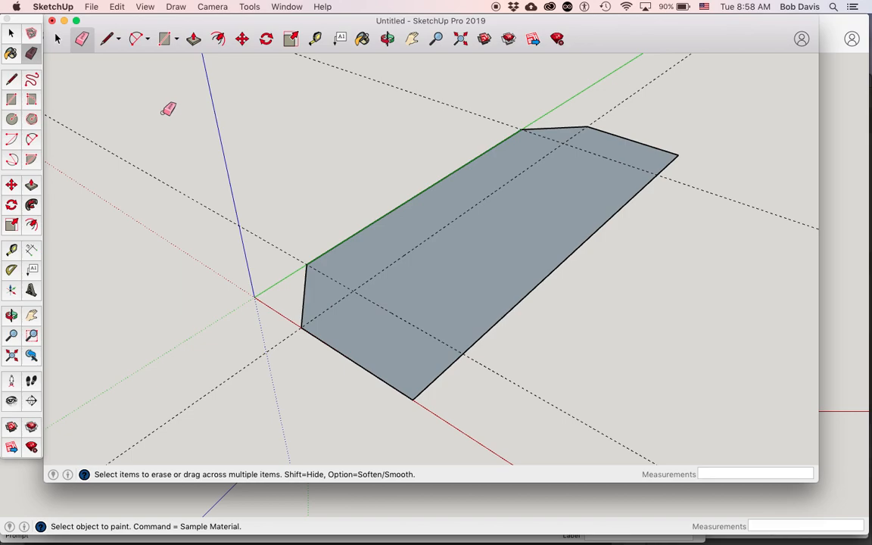
pyautogui.click(119, 8)
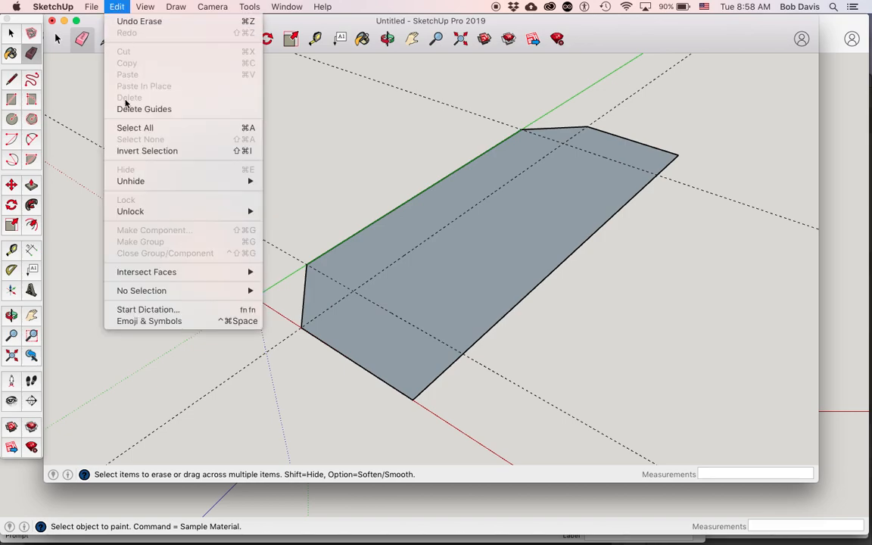
pyautogui.click(127, 110)
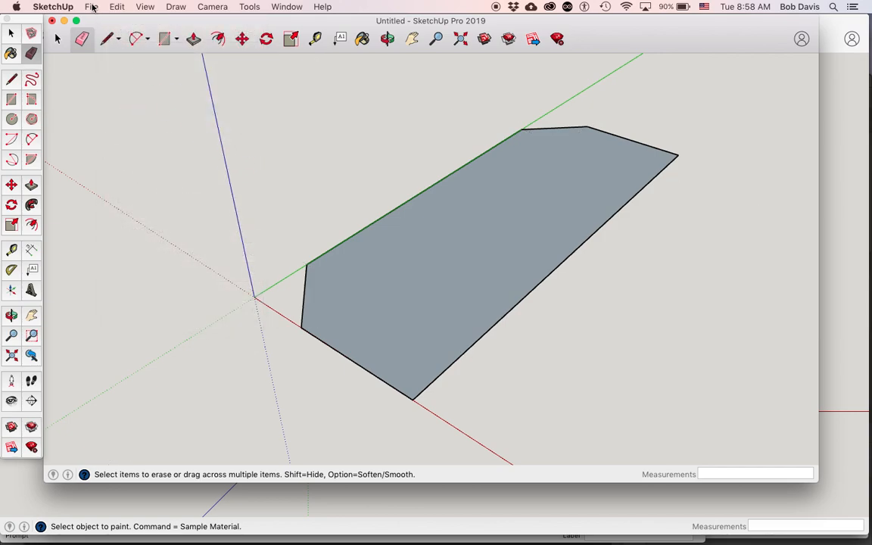
# Save the model as siderail in the Documents folder in SketchUp Models (*.skp) format, replacing any existing file.
pyautogui.click(91, 7)
pyautogui.click(103, 86)
pyautogui.write('siderail')
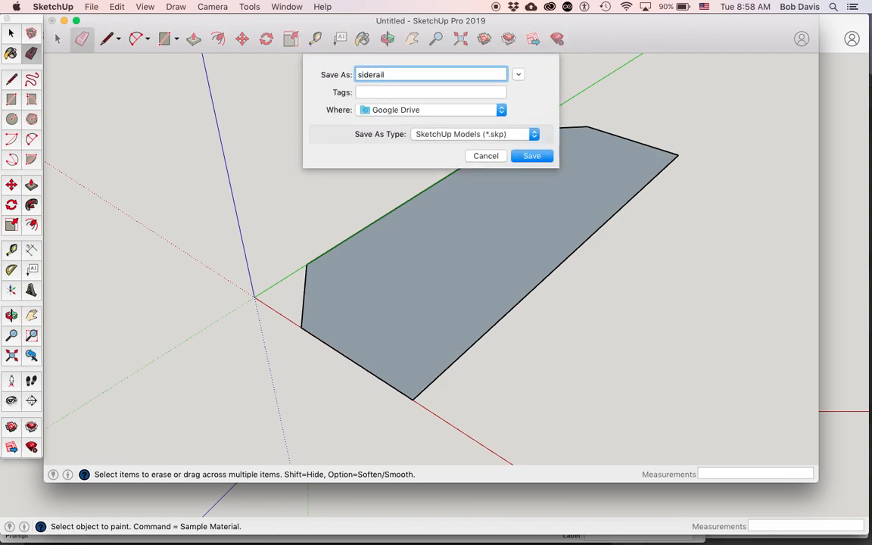
pyautogui.click(447, 110)
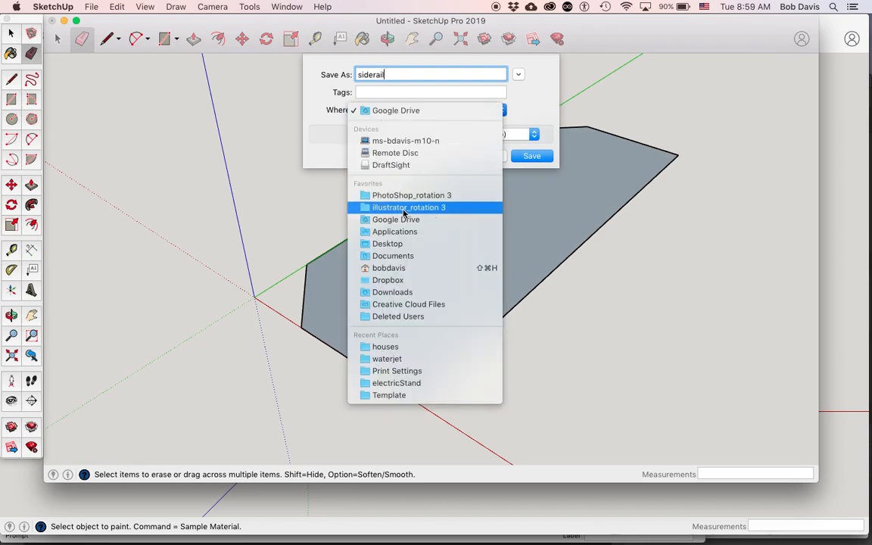
pyautogui.click(392, 256)
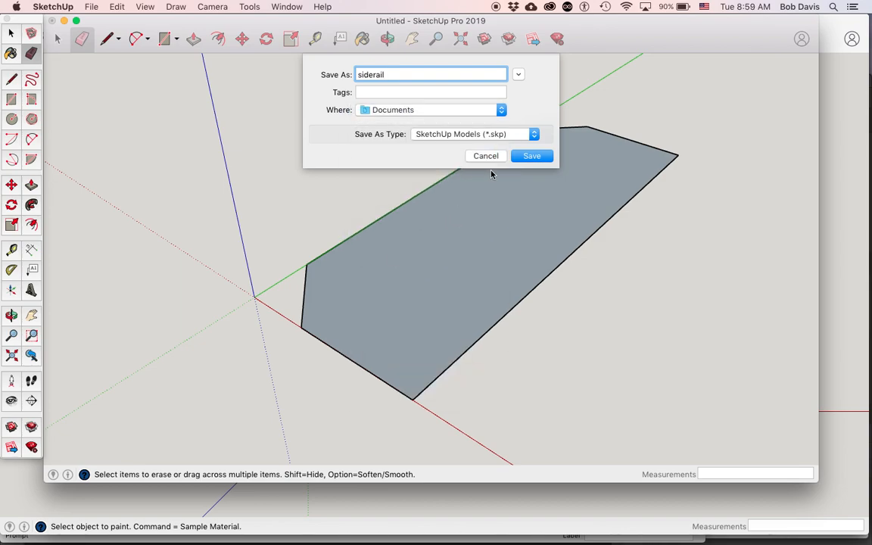
pyautogui.click(531, 155)
pyautogui.click(522, 127)
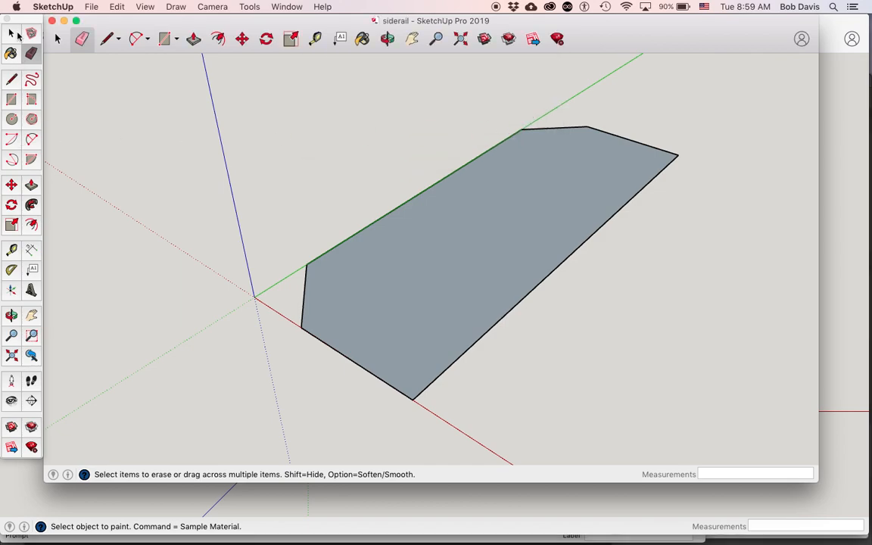
# Extrude the chamfered profile upward 11 inches with Push/Pull.
pyautogui.click(34, 188)
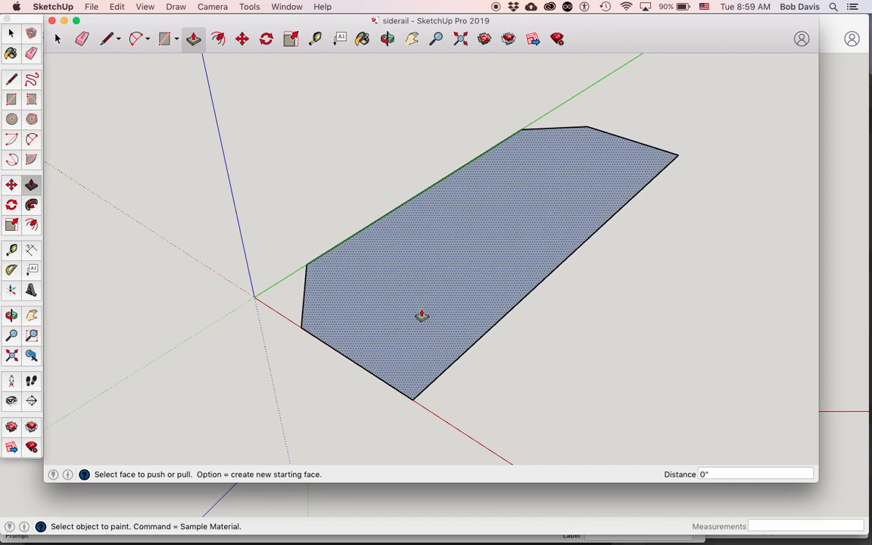
pyautogui.click(417, 349)
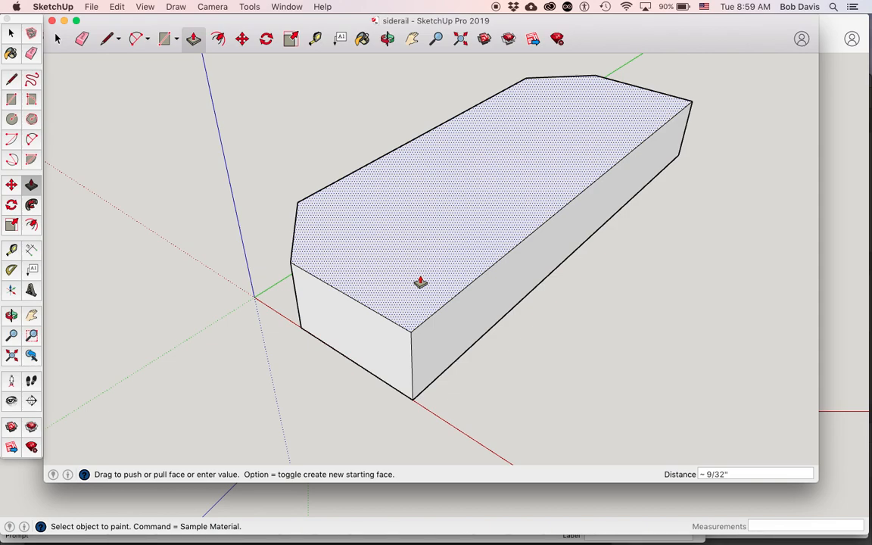
pyautogui.write('11')
pyautogui.press('Return')
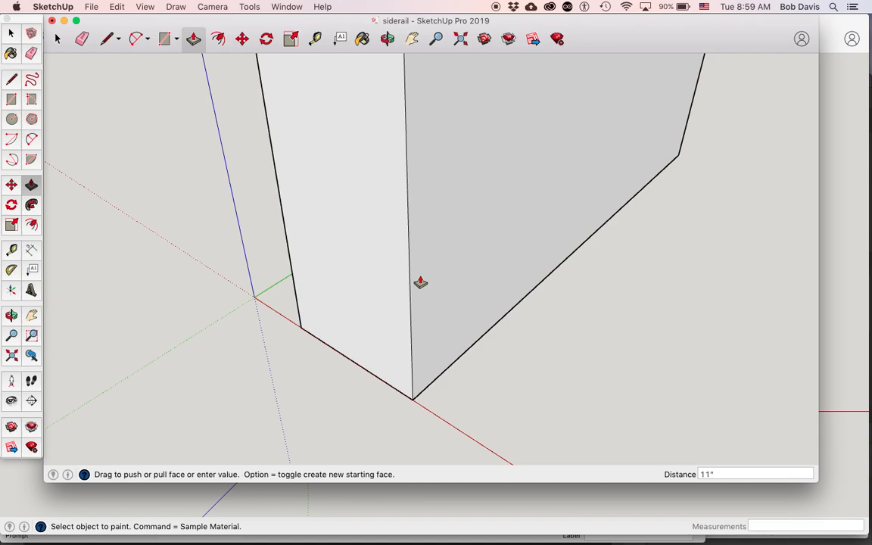
pyautogui.hotkey('shift', 'z')
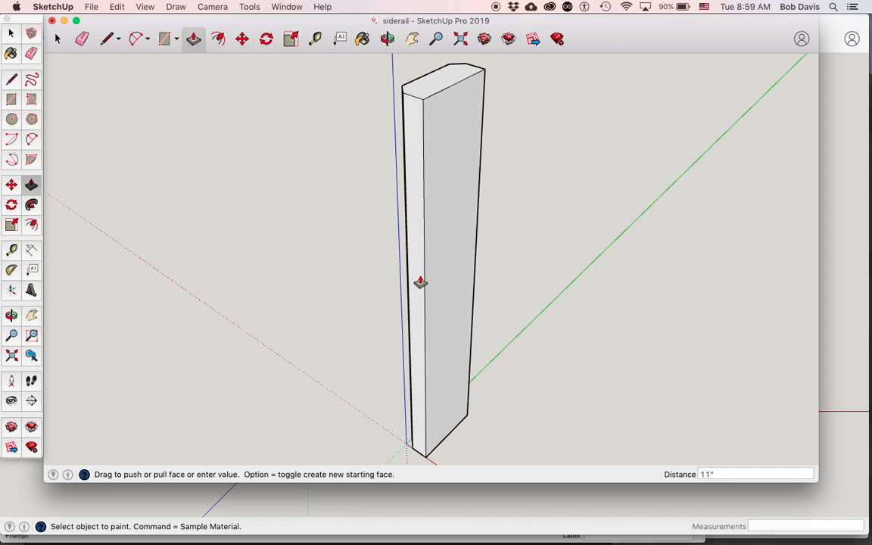
# From the Top view, place a guide 1/8 inch inside the end face's short edge farthest from the origin and another 1/8 inch beyond it.
pyautogui.press('o')
pyautogui.moveTo(355, 147); pyautogui.dragTo(364, 208)
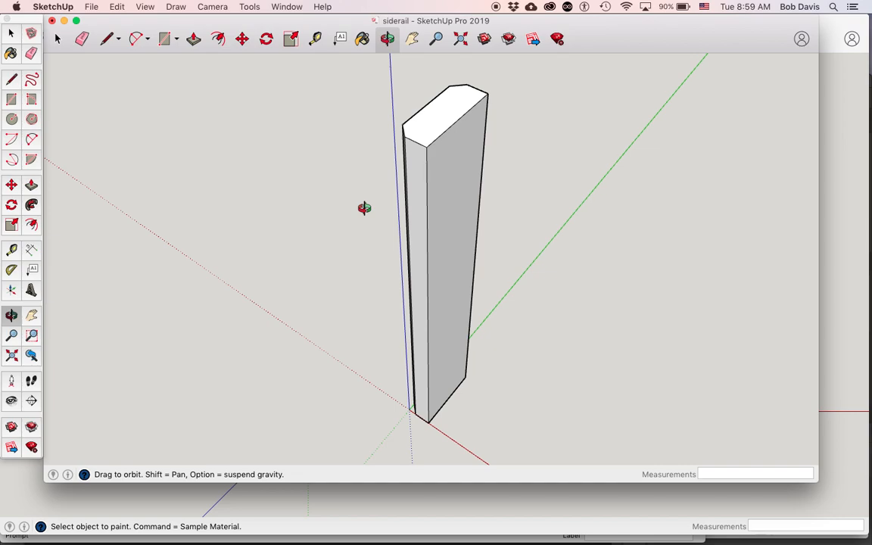
pyautogui.click(215, 8)
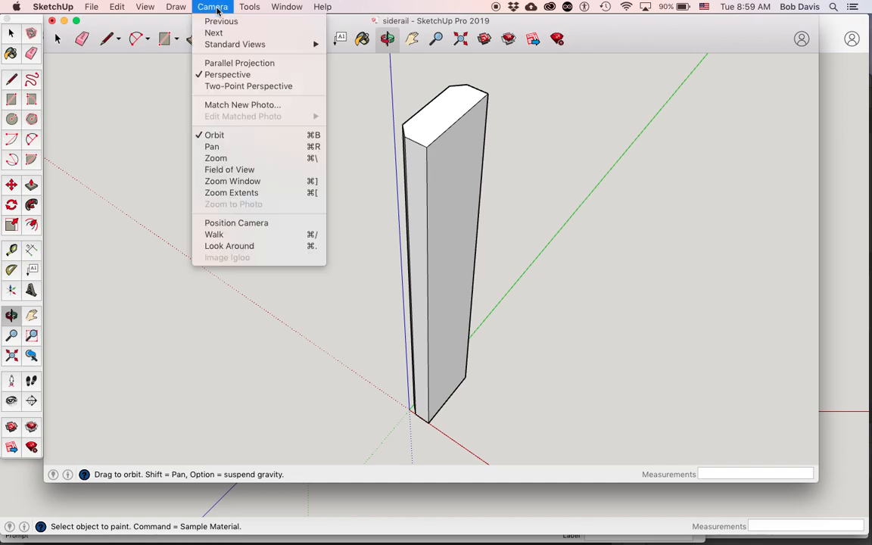
pyautogui.moveTo(224, 47)
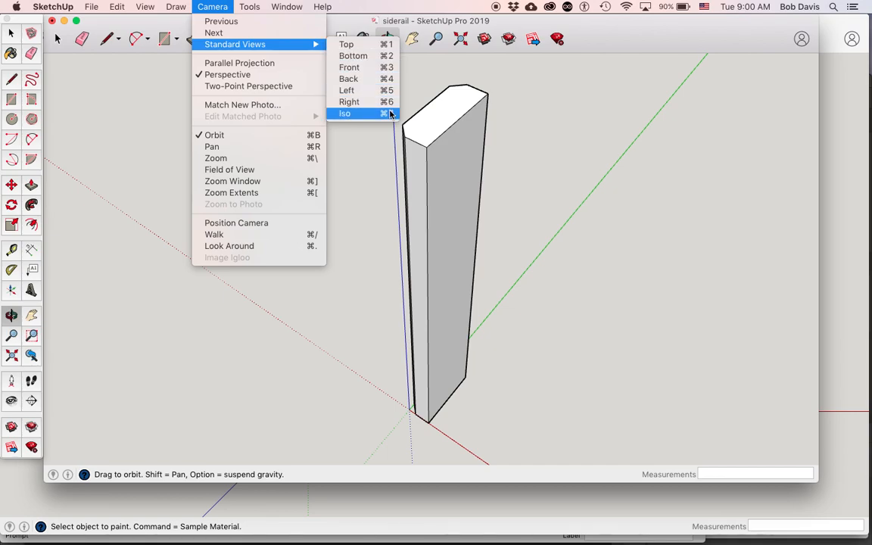
pyautogui.click(348, 46)
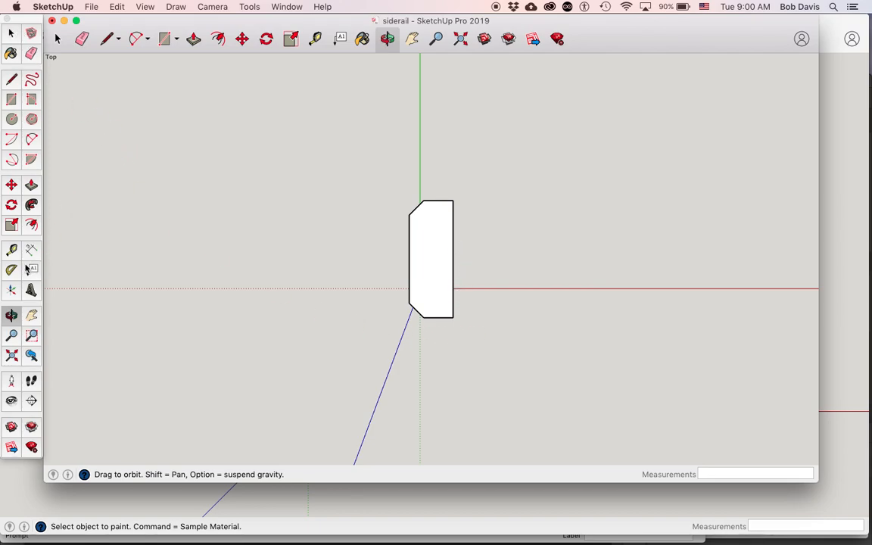
pyautogui.click(11, 249)
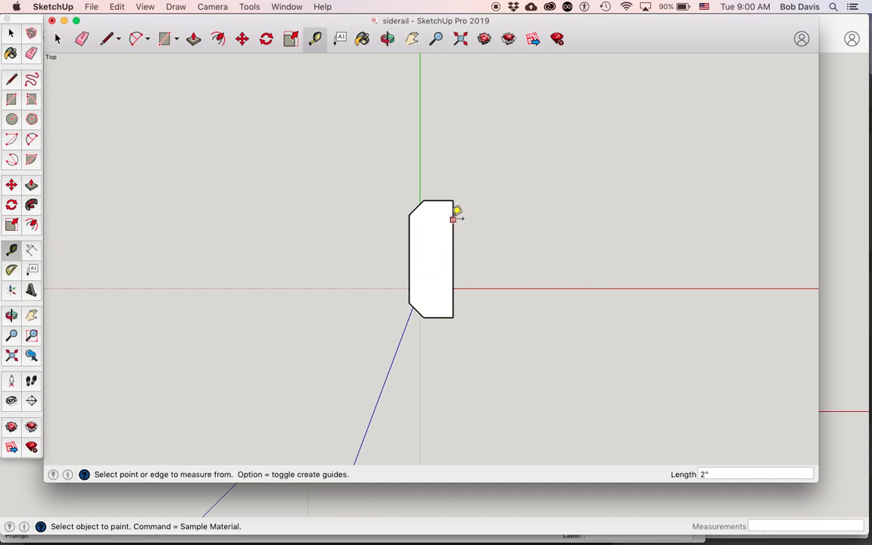
pyautogui.scroll(5, 455, 210)
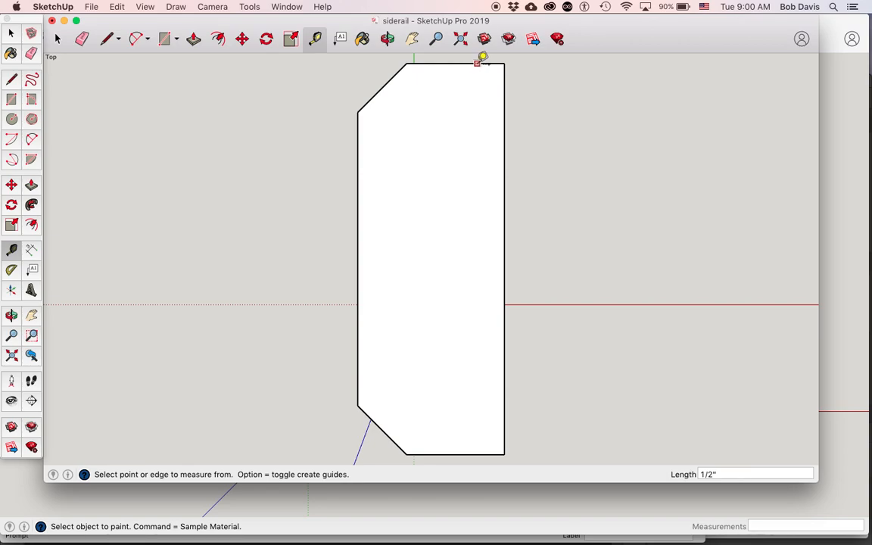
pyautogui.click(477, 63)
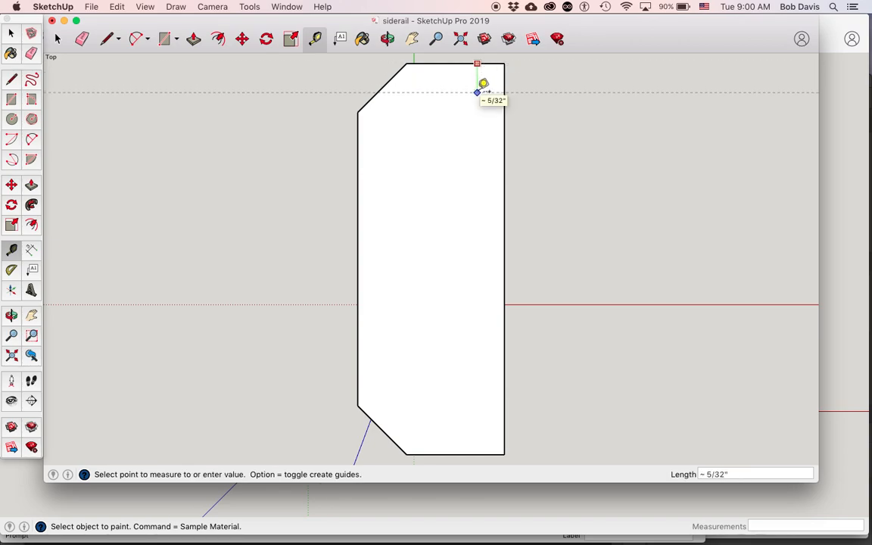
pyautogui.write('1/8')
pyautogui.press('Return')
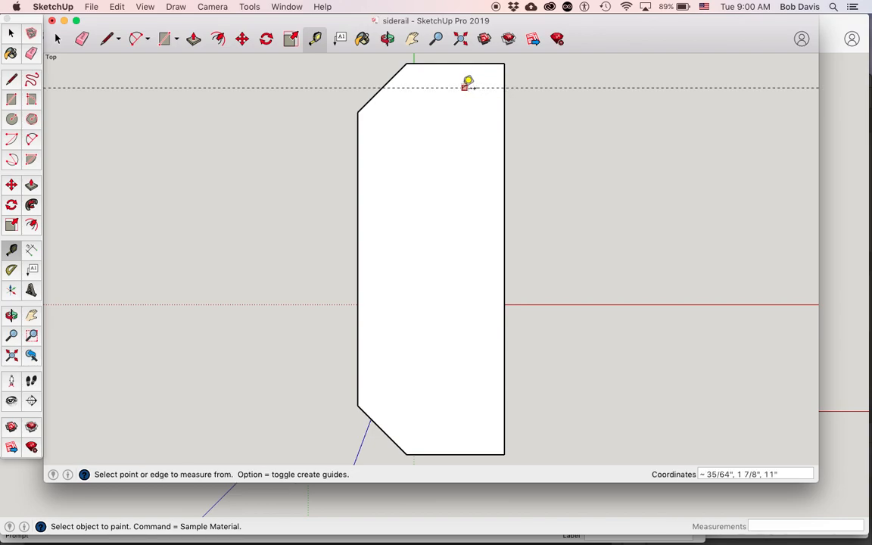
pyautogui.click(439, 87)
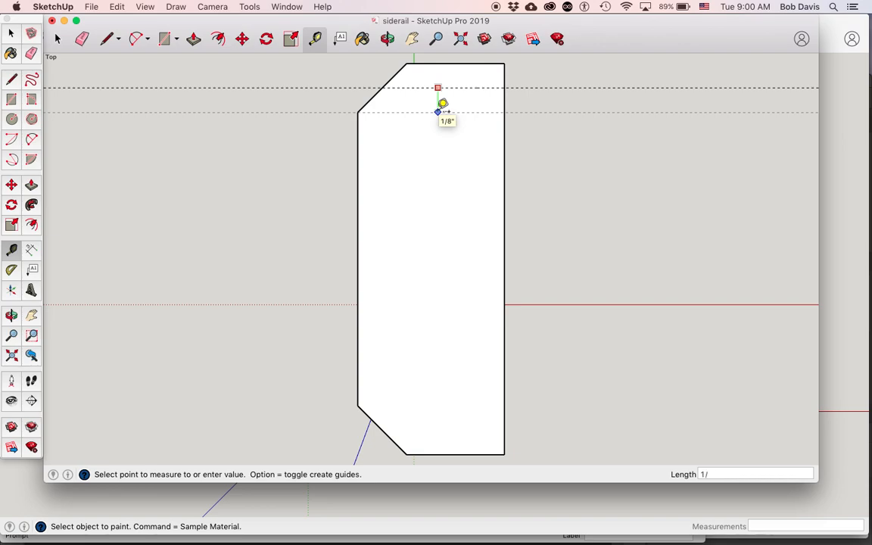
pyautogui.click(439, 111)
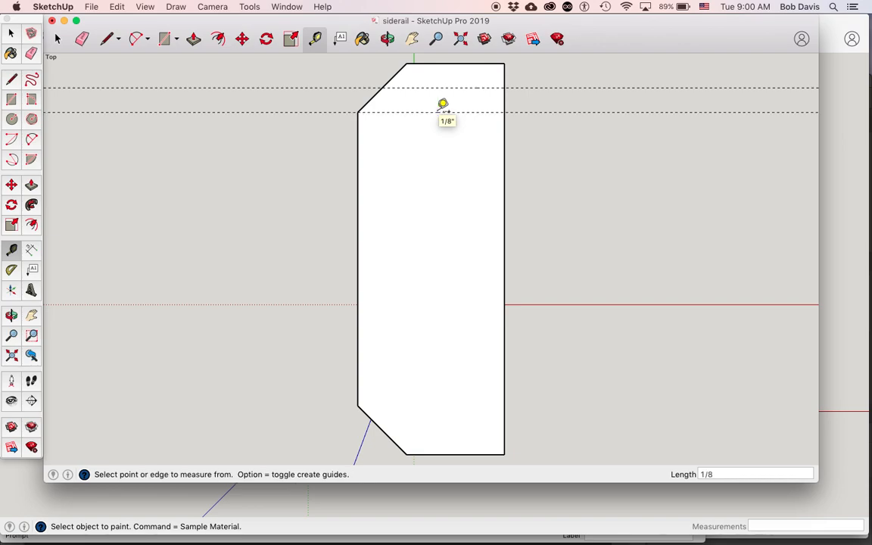
# Place a guide 1/8 inch inside the short edge nearest the origin and a second guide 1/8 inch farther in.
pyautogui.click(466, 453)
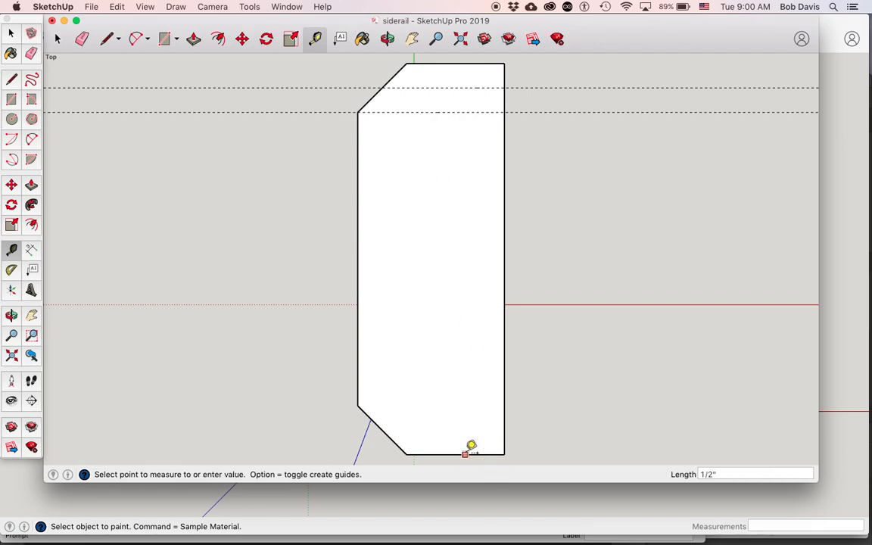
pyautogui.write('1/')
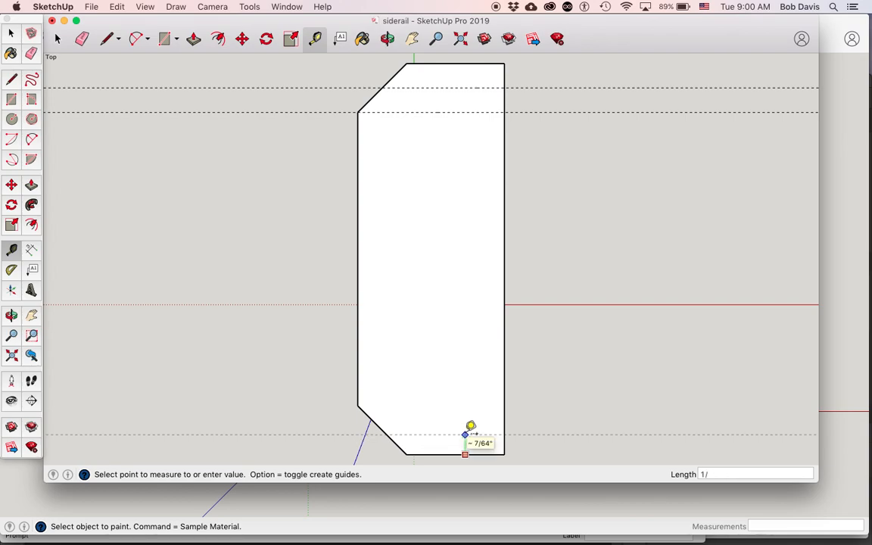
pyautogui.write('8')
pyautogui.press('Return')
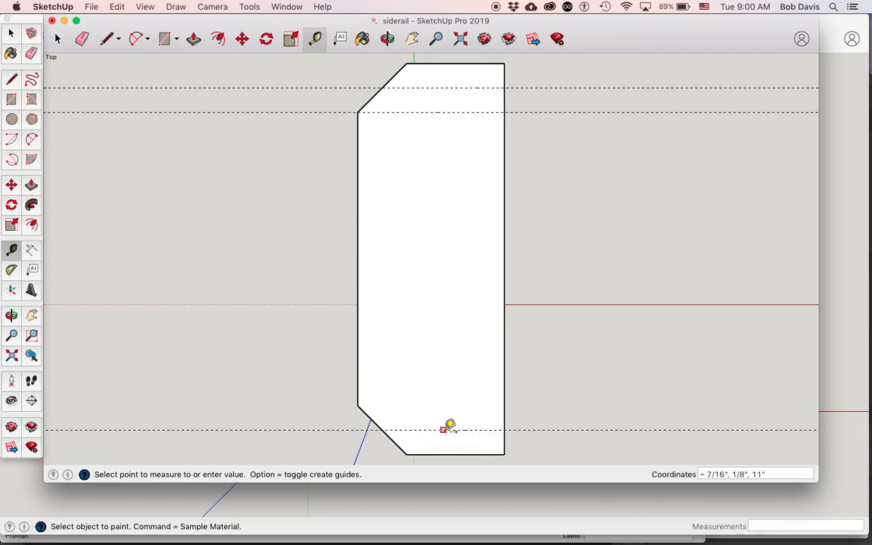
pyautogui.click(444, 429)
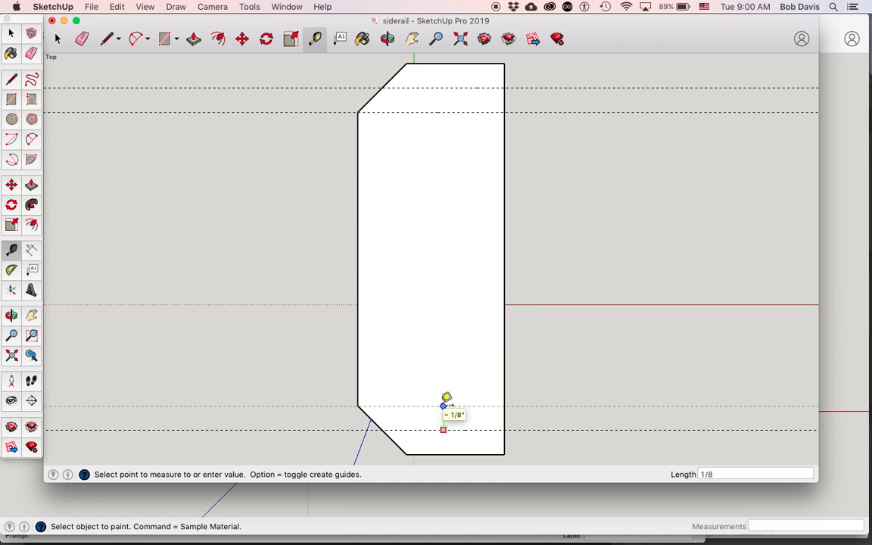
pyautogui.click(444, 406)
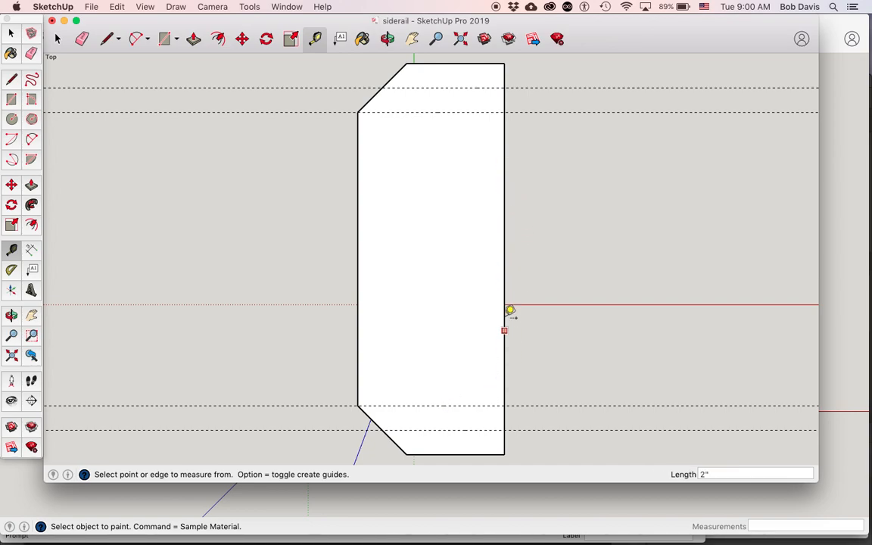
# Place a guide .25 inch inside the long unchamfered edge of the end face.
pyautogui.click(505, 231)
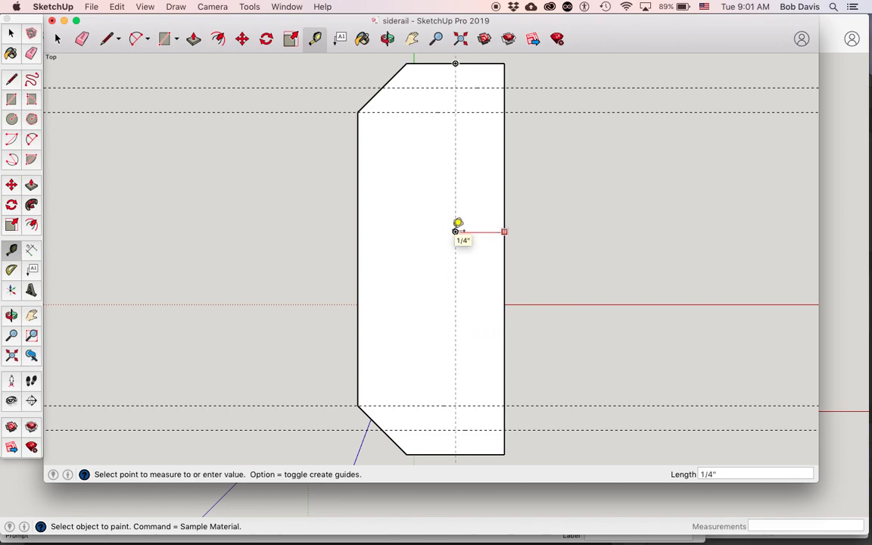
pyautogui.write('.25')
pyautogui.press('Return')
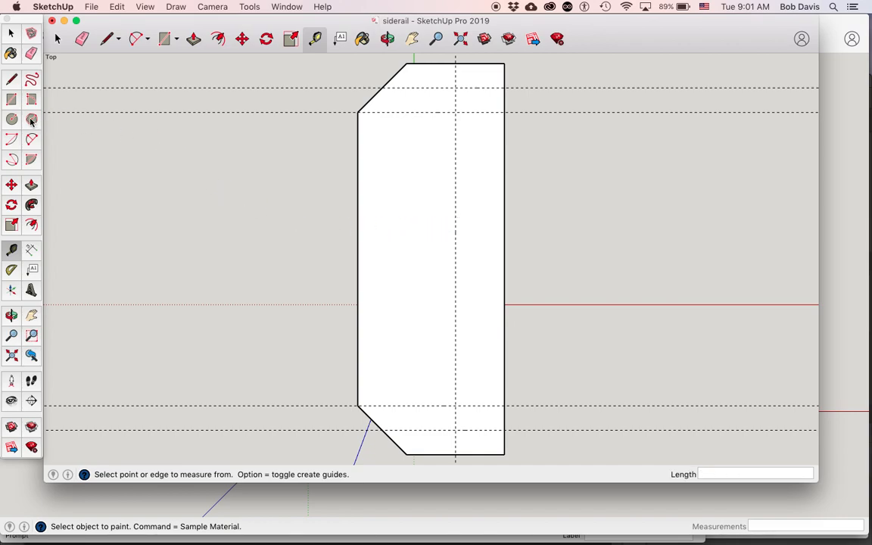
# Draw a 1/4 by 1/8 inch rectangle between the guides at each end of the long unchamfered edge, and delete all guides.
pyautogui.click(11, 101)
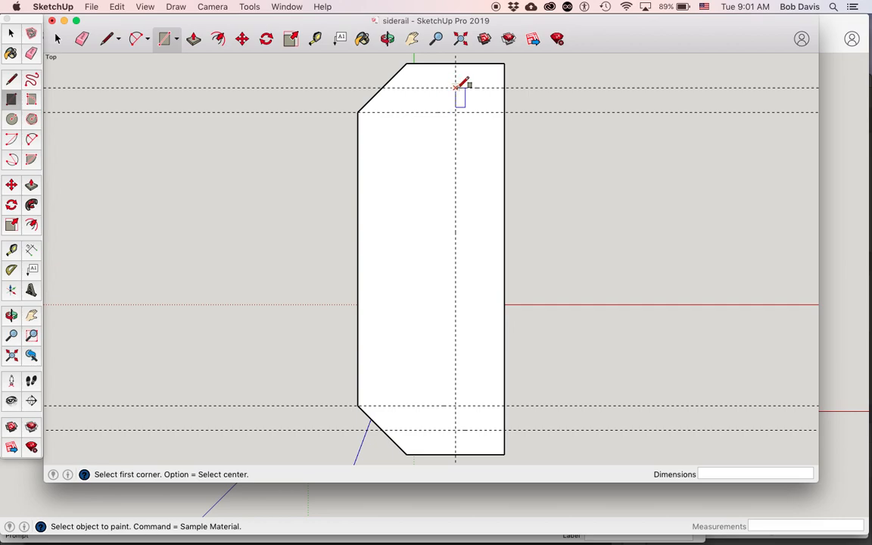
pyautogui.click(455, 88)
pyautogui.click(504, 112)
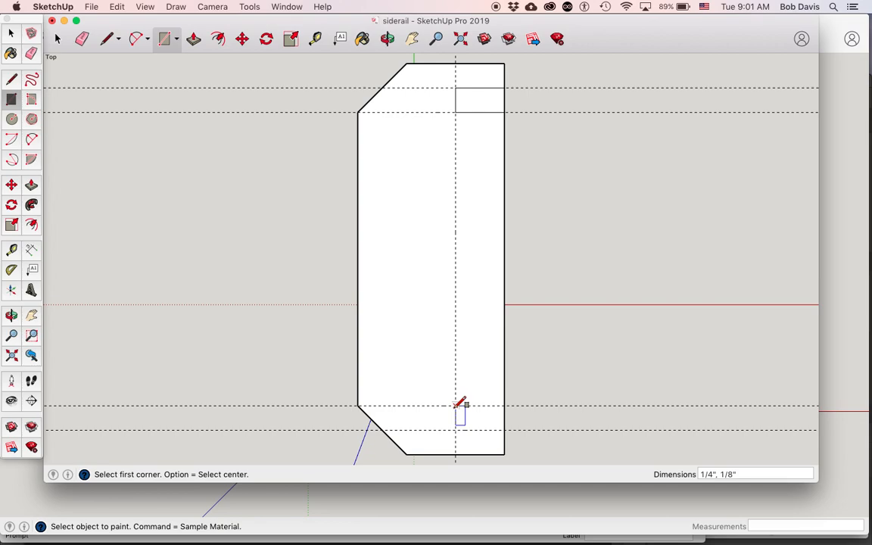
pyautogui.click(455, 405)
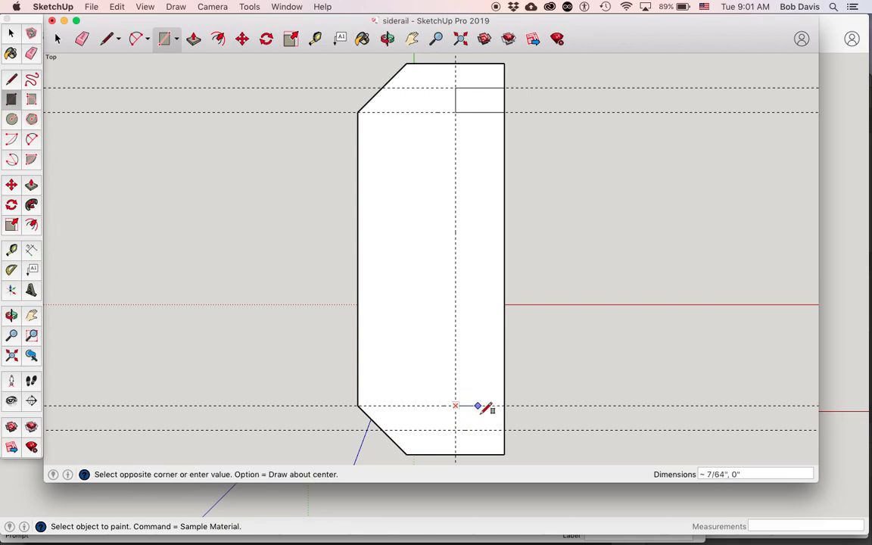
pyautogui.click(504, 430)
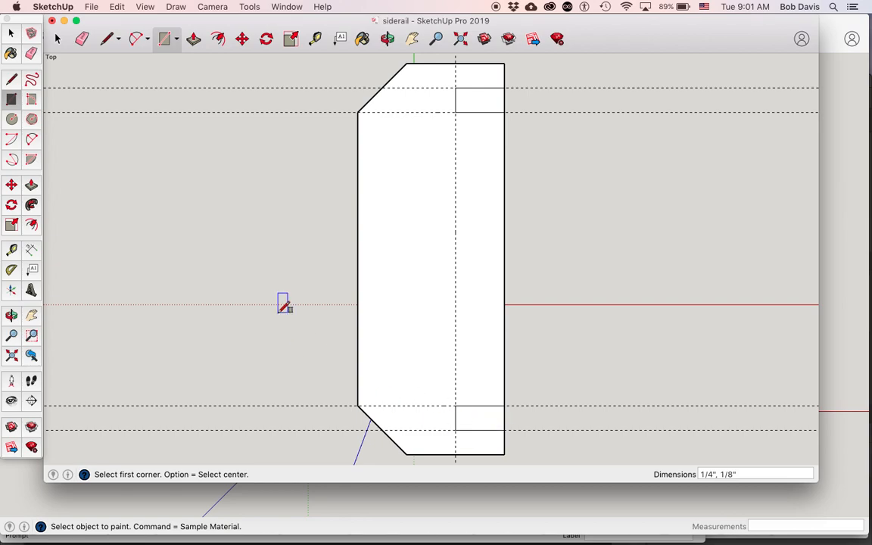
pyautogui.click(117, 7)
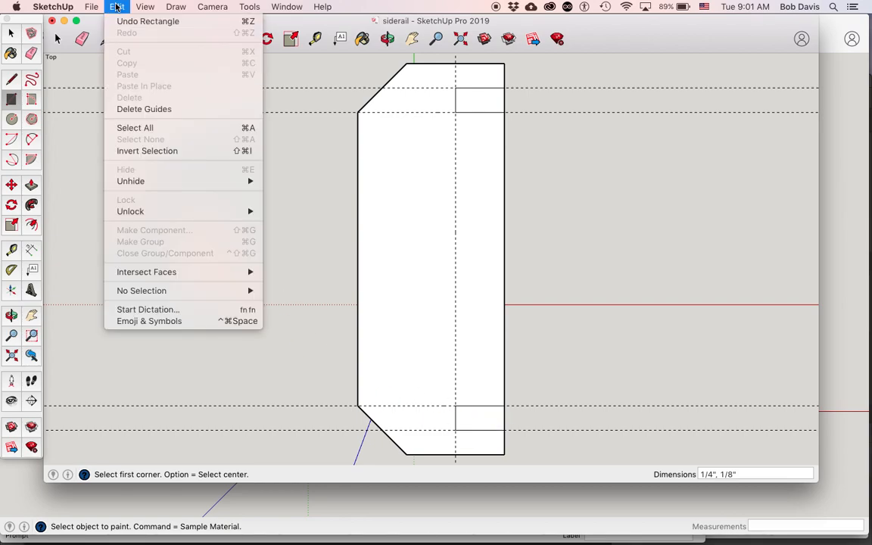
pyautogui.click(131, 110)
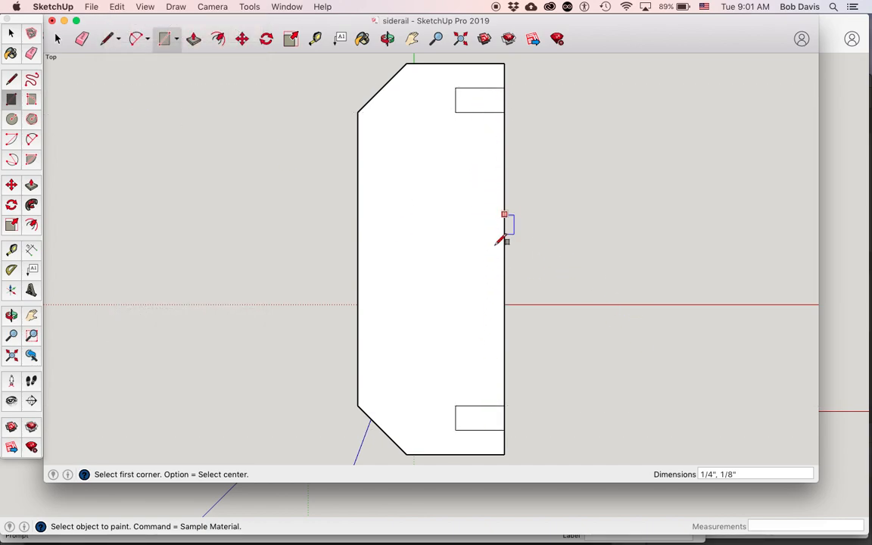
# Push the small rectangle nearest the origin 6.5 inches down into the rail to cut a groove.
pyautogui.press('o')
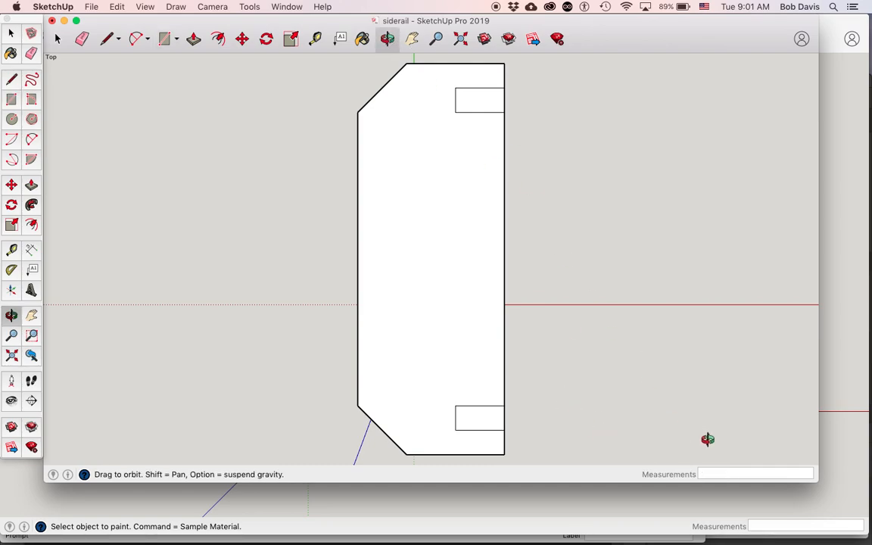
pyautogui.moveTo(698, 436); pyautogui.dragTo(494, 187)
pyautogui.scroll(-3, 493, 185)
pyautogui.scroll(-2, 493, 186)
pyautogui.scroll(3, 437, 254)
pyautogui.press('p')
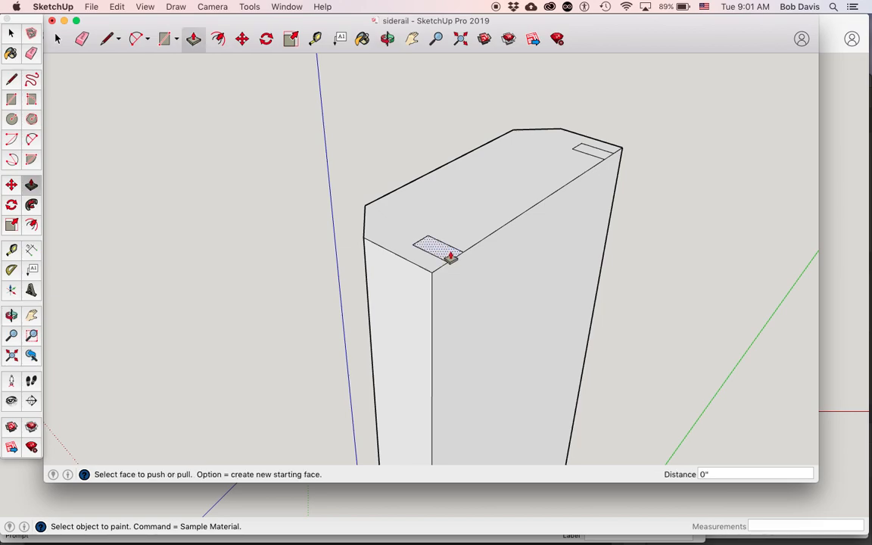
pyautogui.click(450, 257)
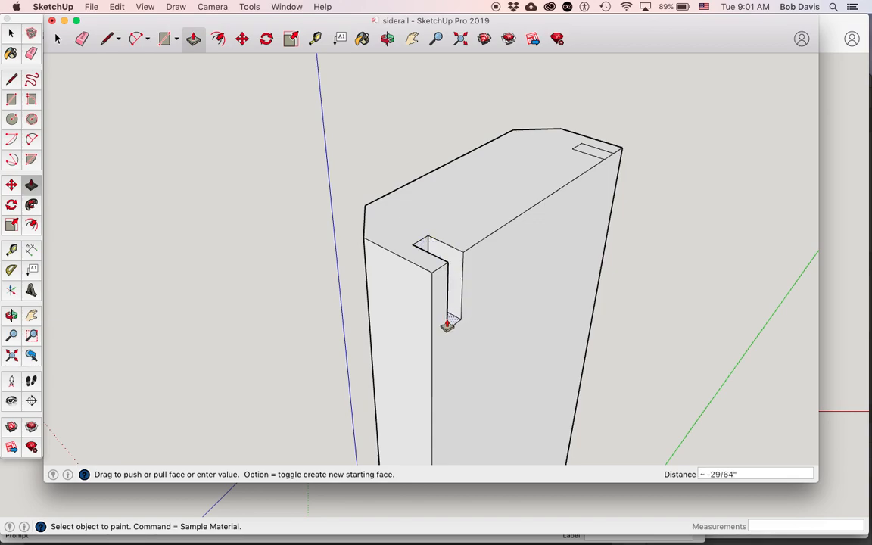
pyautogui.write('6.5')
pyautogui.press('Return')
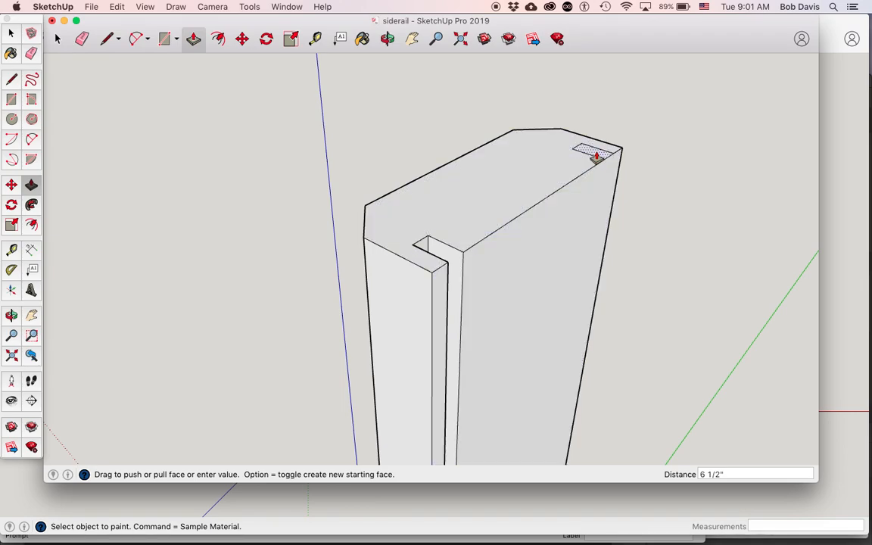
# Push the other small rectangle 6.5 inches down to cut the second groove.
pyautogui.moveTo(597, 156); pyautogui.dragTo(601, 197)
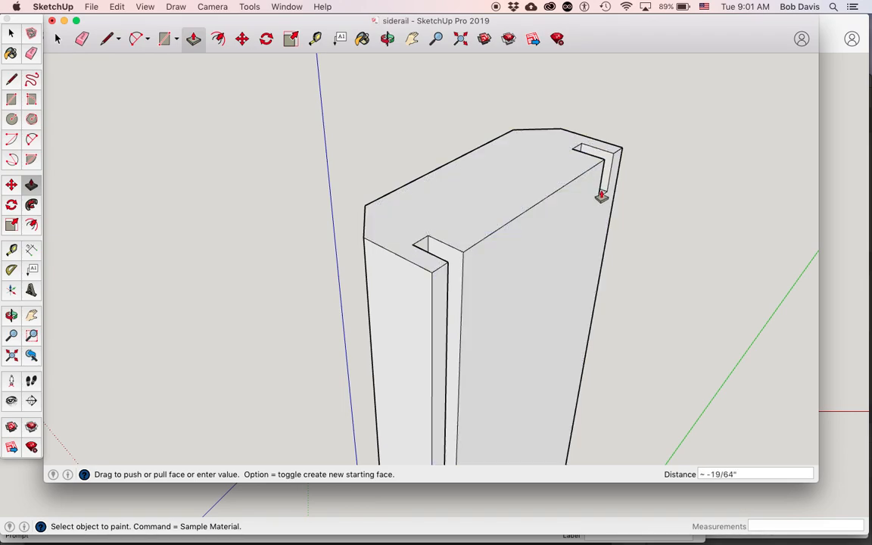
pyautogui.write('6.5')
pyautogui.press('Return')
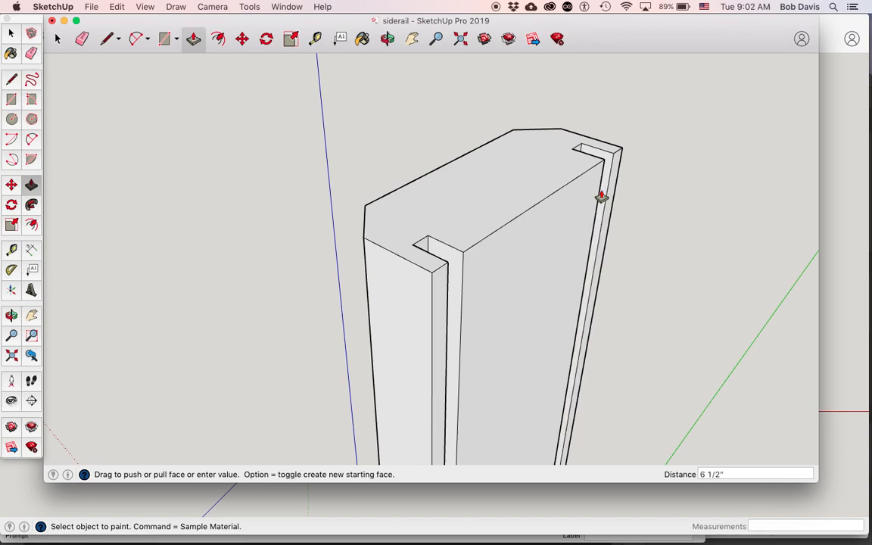
# Place a guide 1 inch in from the short edge nearest the origin, across the rail's upper end face.
pyautogui.press('super+shift+e')
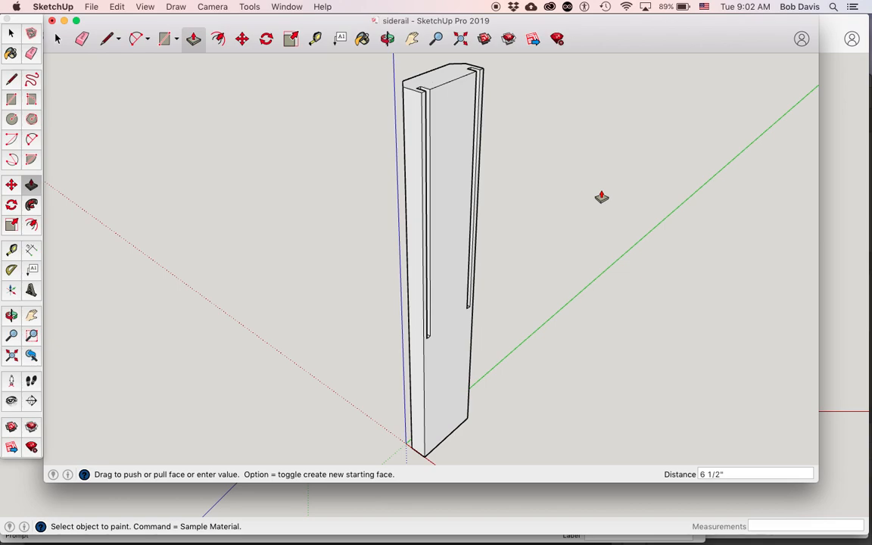
pyautogui.press('o')
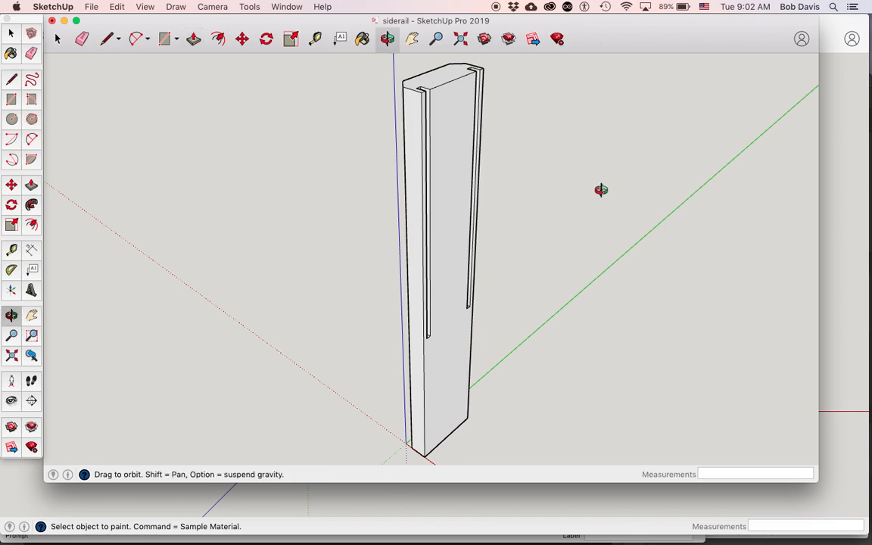
pyautogui.moveTo(522, 205); pyautogui.dragTo(526, 276)
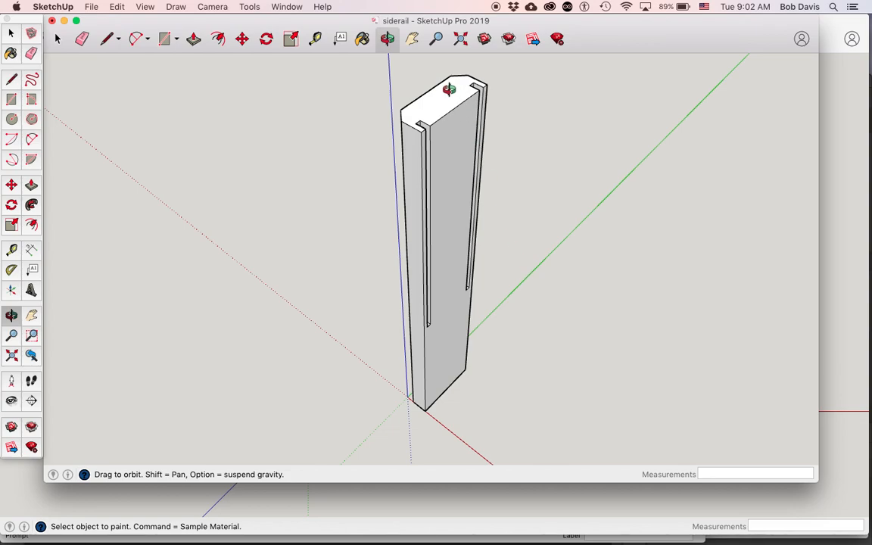
pyautogui.scroll(5, 448, 81)
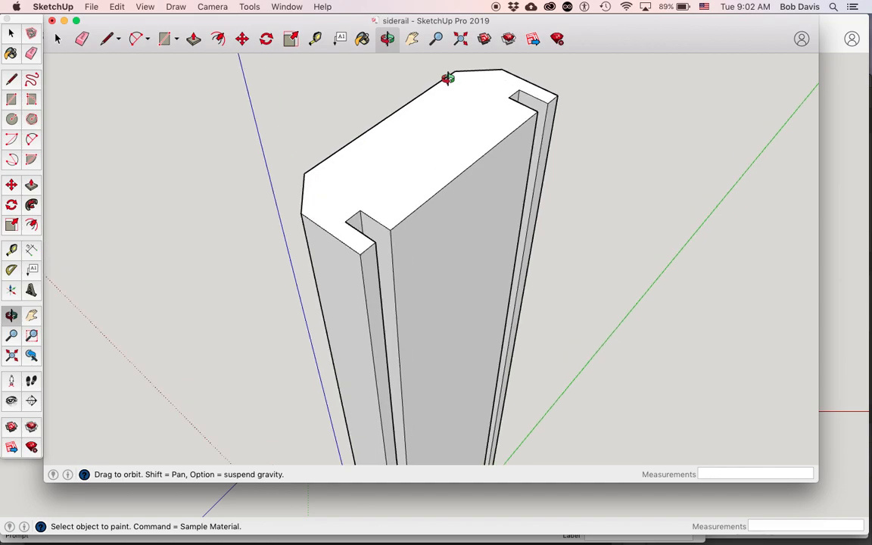
pyautogui.scroll(1, 448, 79)
pyautogui.click(11, 251)
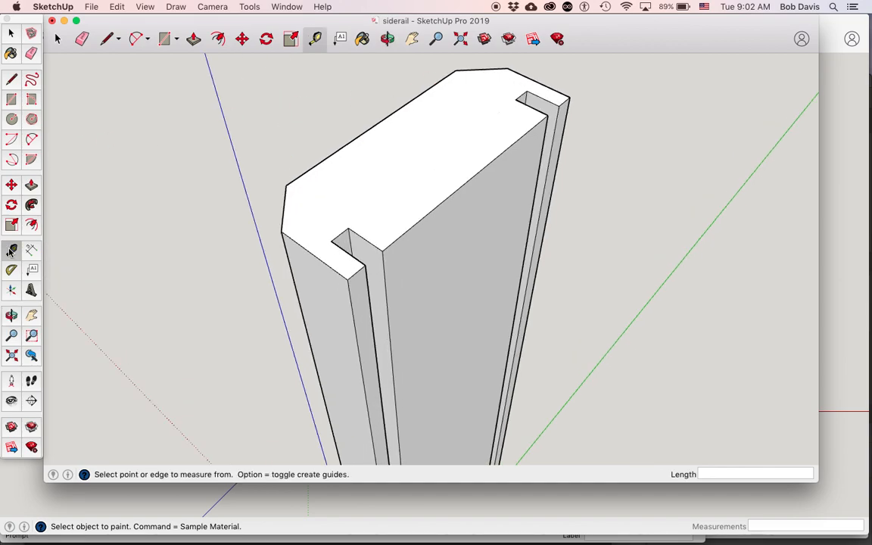
pyautogui.click(285, 234)
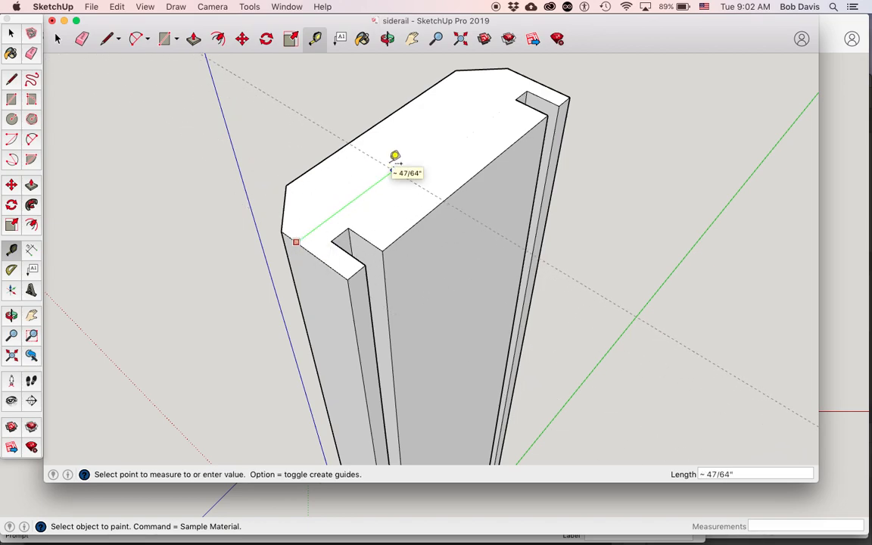
pyautogui.write('1')
pyautogui.press('Return')
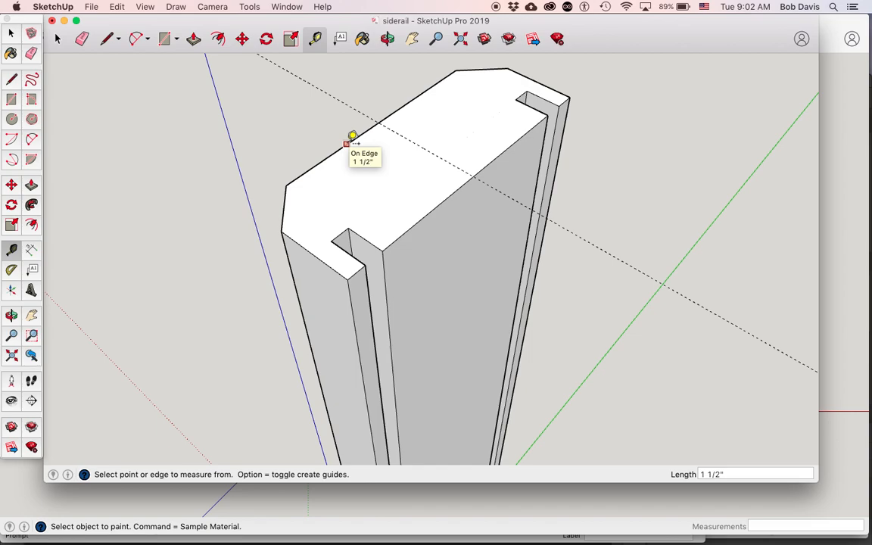
# Place a guide 3/8 inch inside the long unchamfered edge of the end face.
pyautogui.click(432, 203)
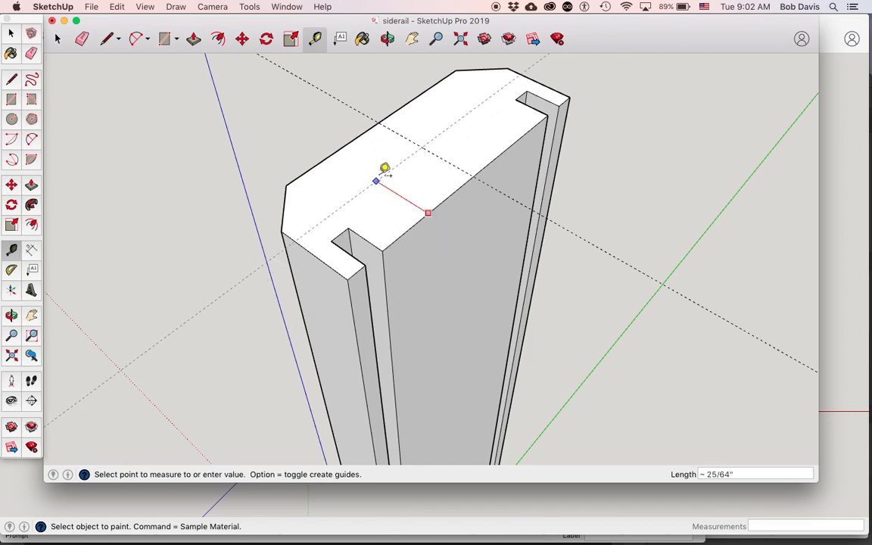
pyautogui.write('3/8')
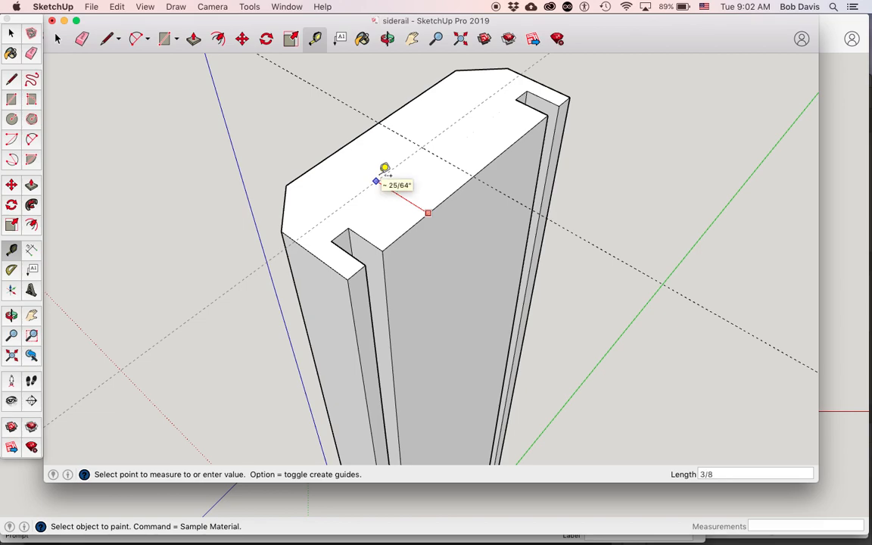
pyautogui.press('Return')
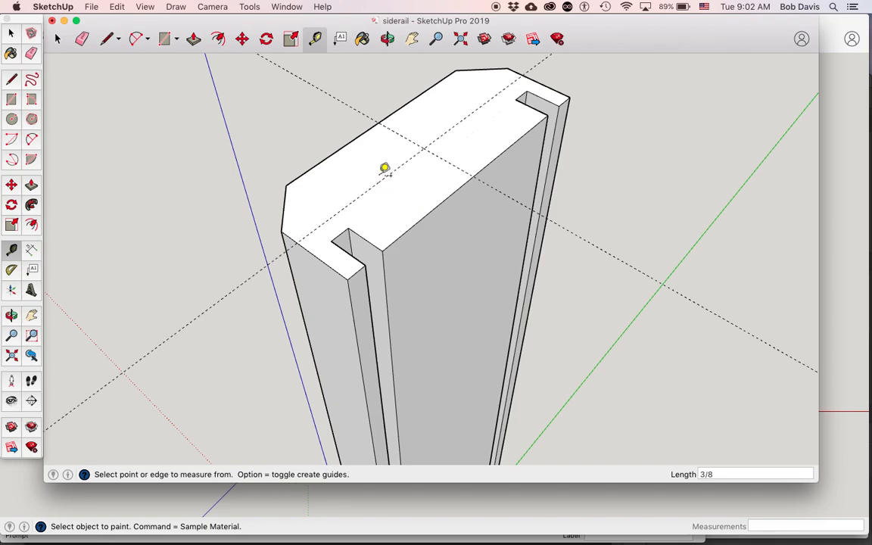
# Draw a circle with a 1/8 inch radius centred where the two guides cross on the end face.
pyautogui.click(11, 119)
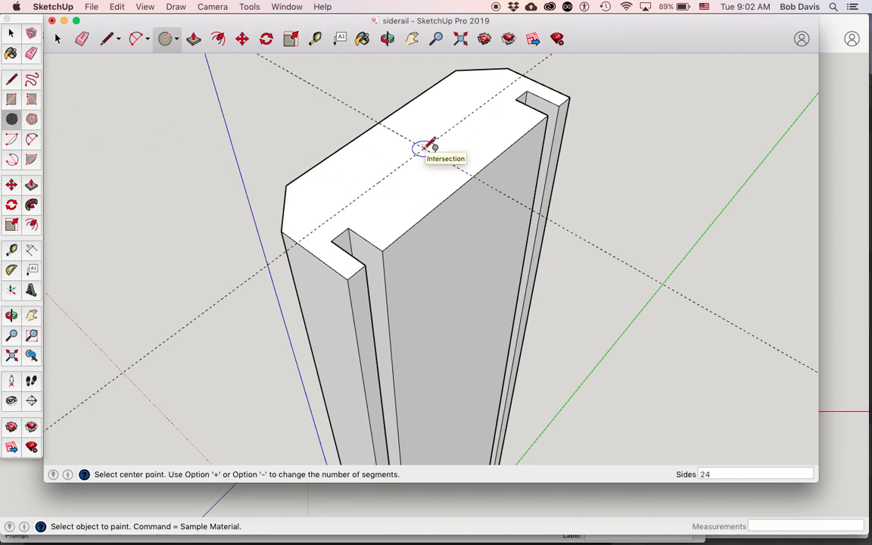
pyautogui.scroll(5, 425, 146)
pyautogui.scroll(-3, 425, 146)
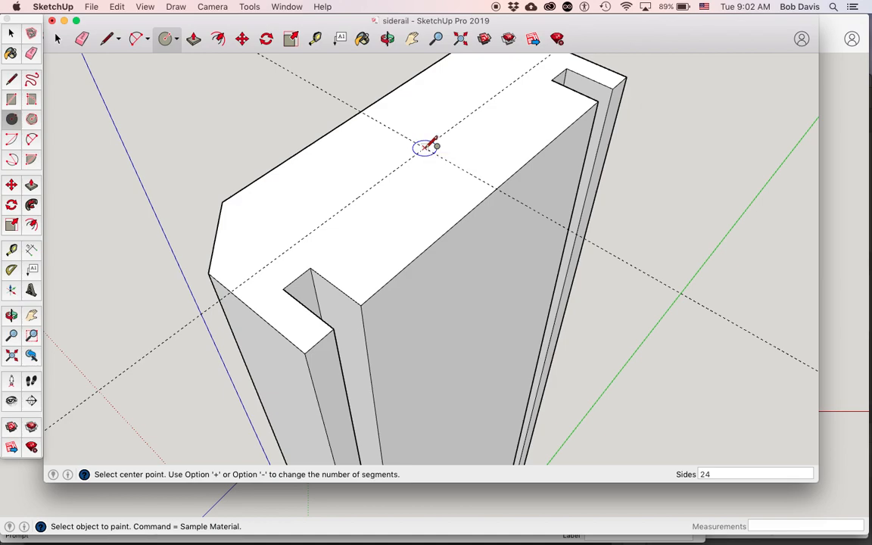
pyautogui.click(425, 147)
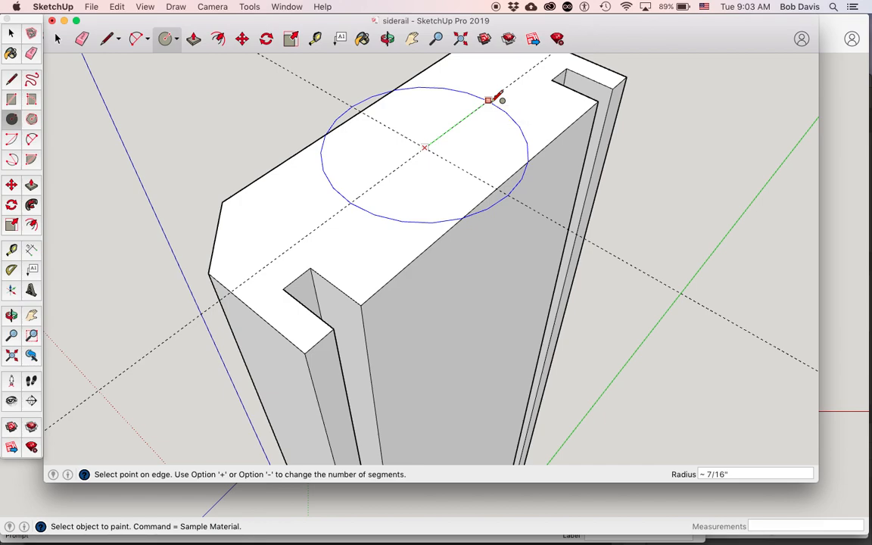
pyautogui.write('1/8')
pyautogui.press('Return')
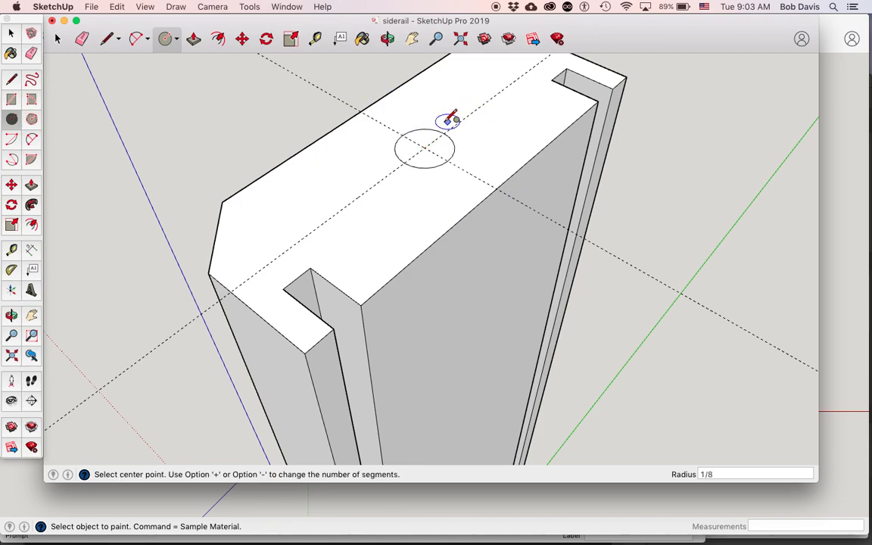
# Push the circle 1/2 inch down into the rail to cut a dowel hole, and save the model.
pyautogui.scroll(5, 432, 121)
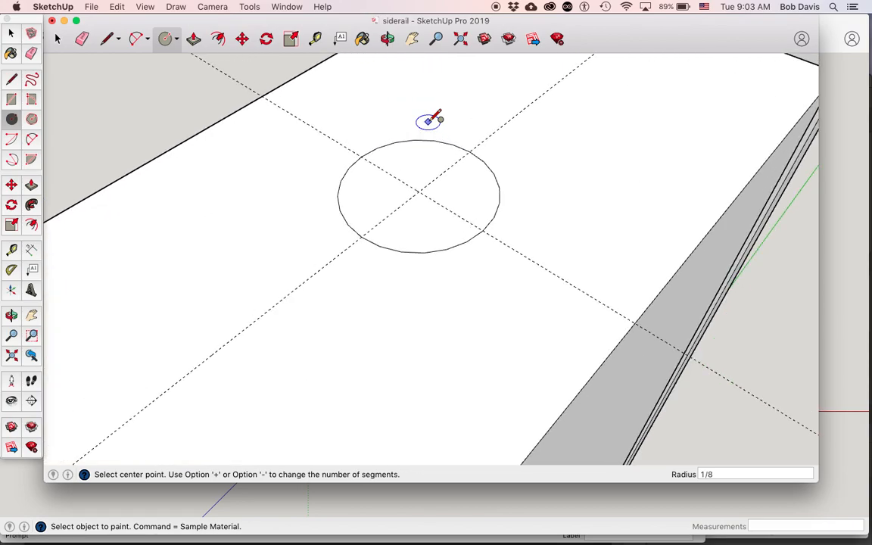
pyautogui.press('p')
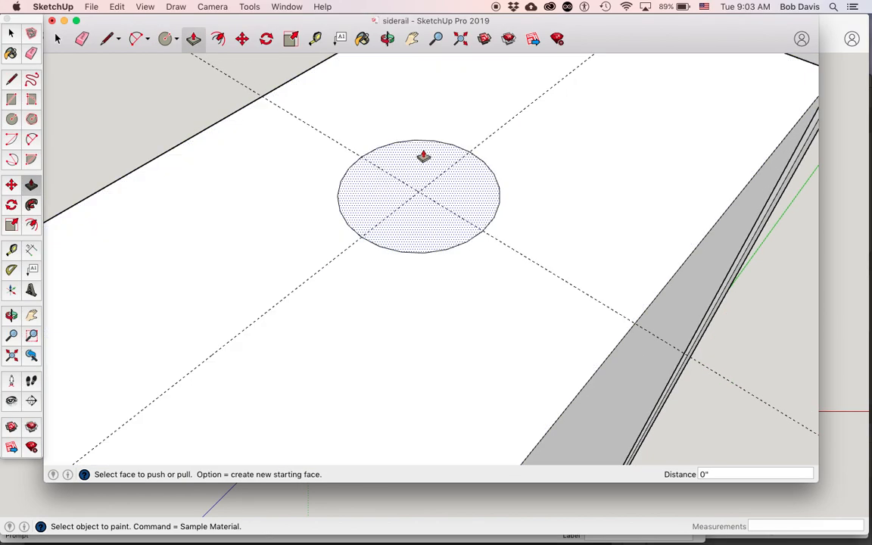
pyautogui.click(424, 156)
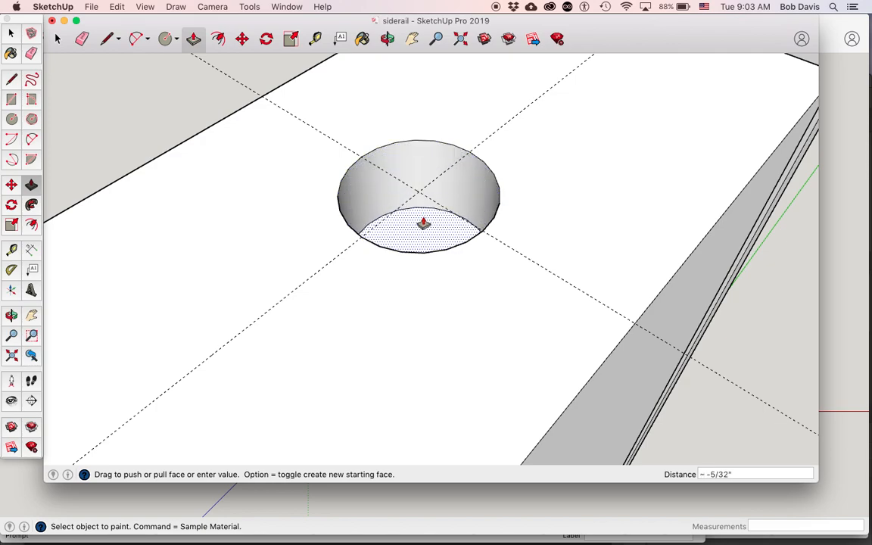
pyautogui.write('.5')
pyautogui.press('Return')
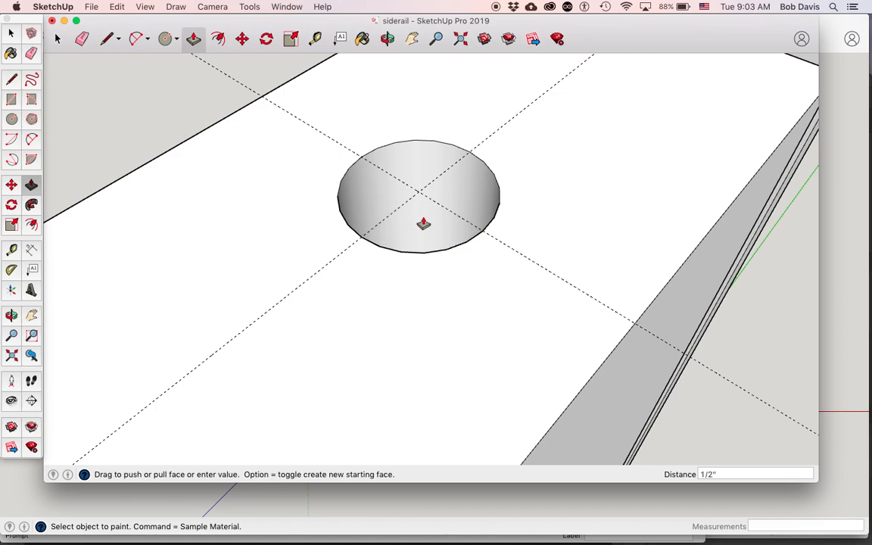
pyautogui.click(91, 7)
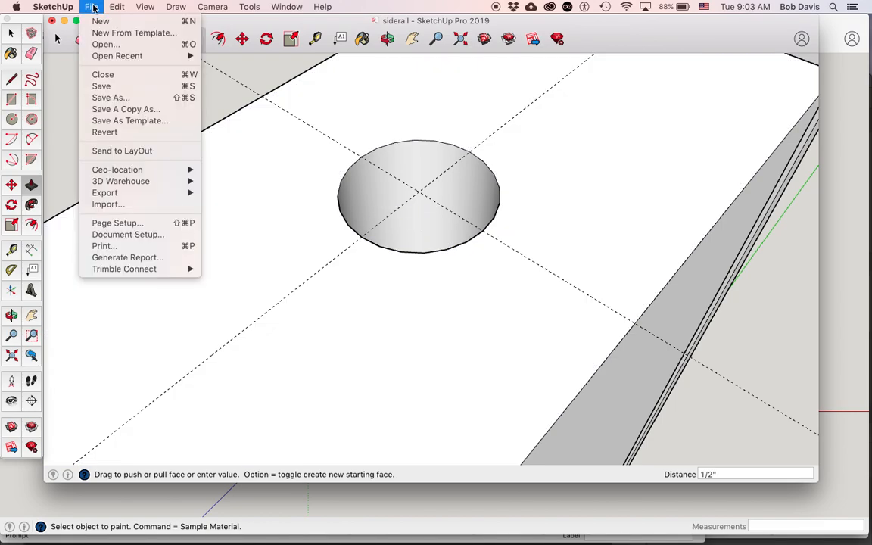
pyautogui.click(101, 86)
# Delete all guides, fit the whole rail in view, and save the model again.
pyautogui.scroll(-6, 259, 175)
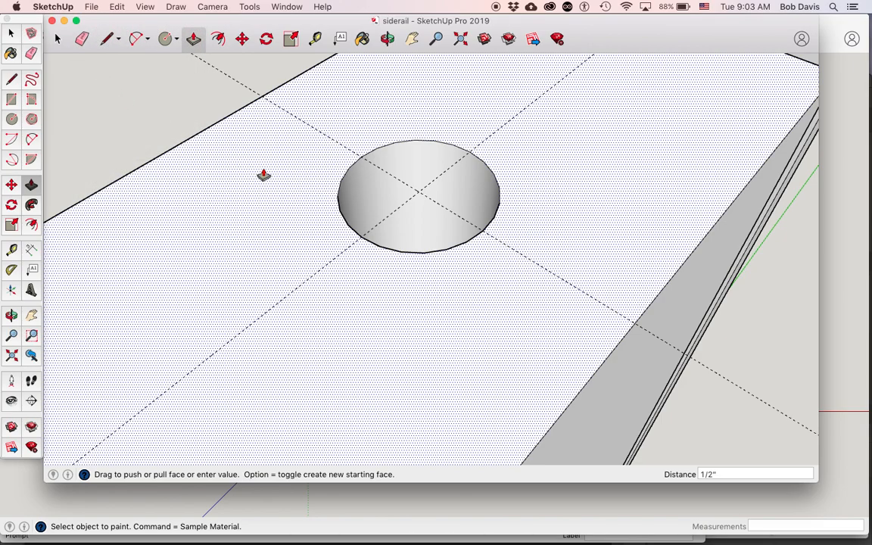
pyautogui.click(116, 8)
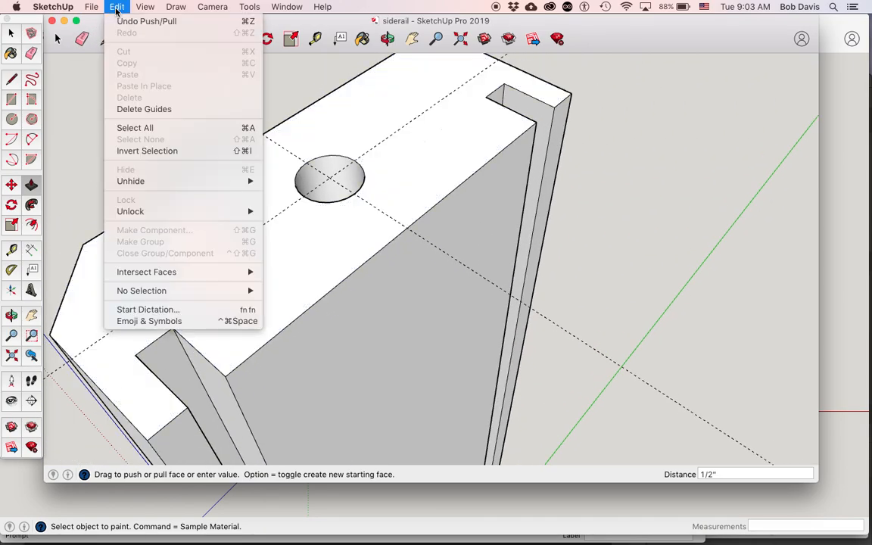
pyautogui.click(144, 109)
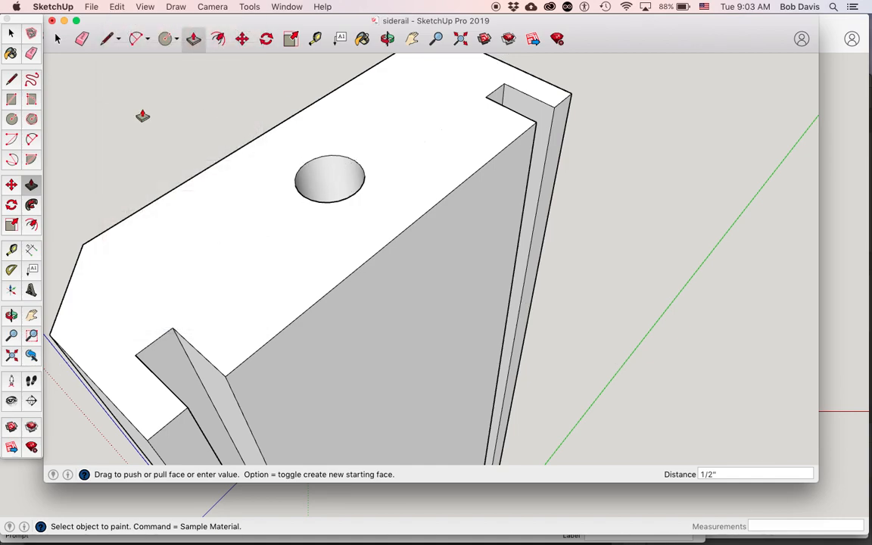
pyautogui.hotkey('shift', 'z')
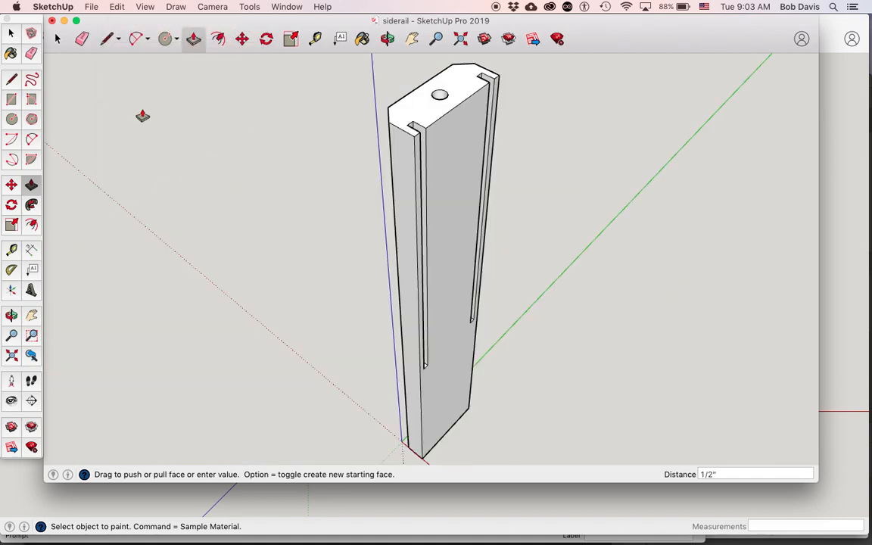
pyautogui.click(88, 8)
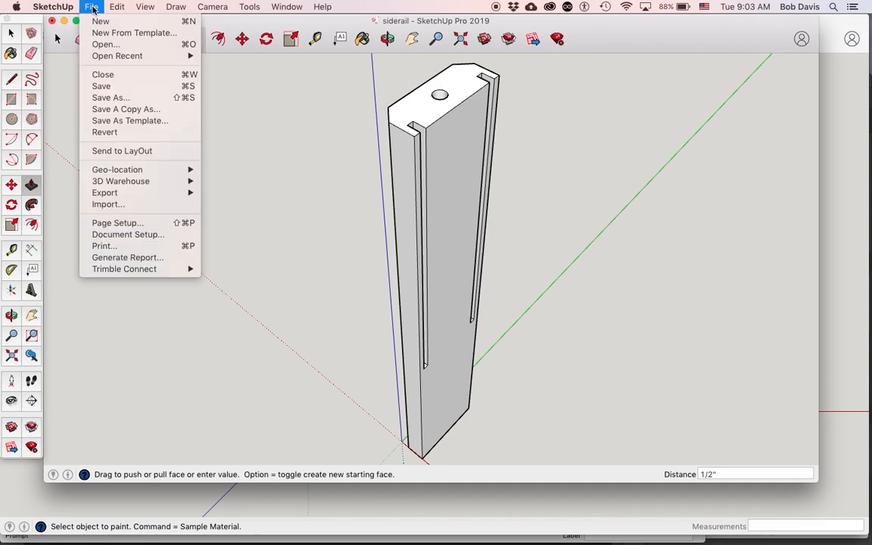
pyautogui.click(104, 87)
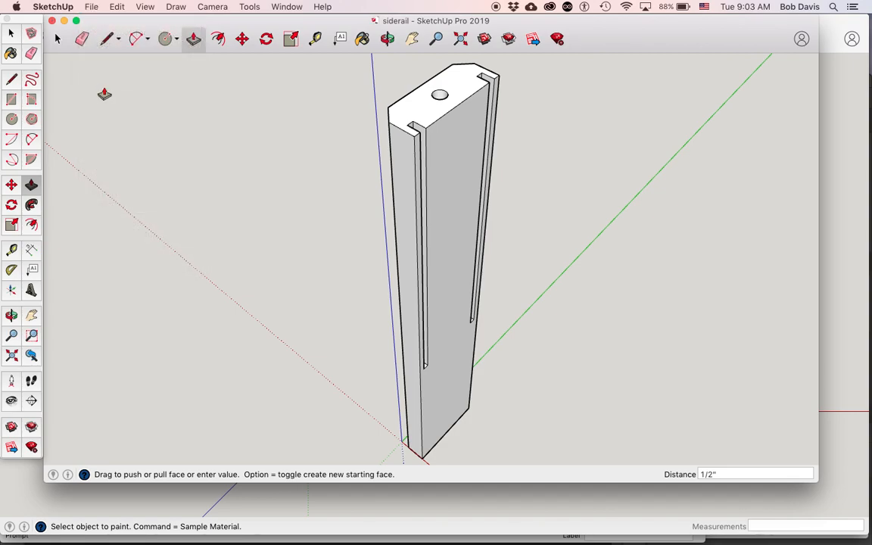